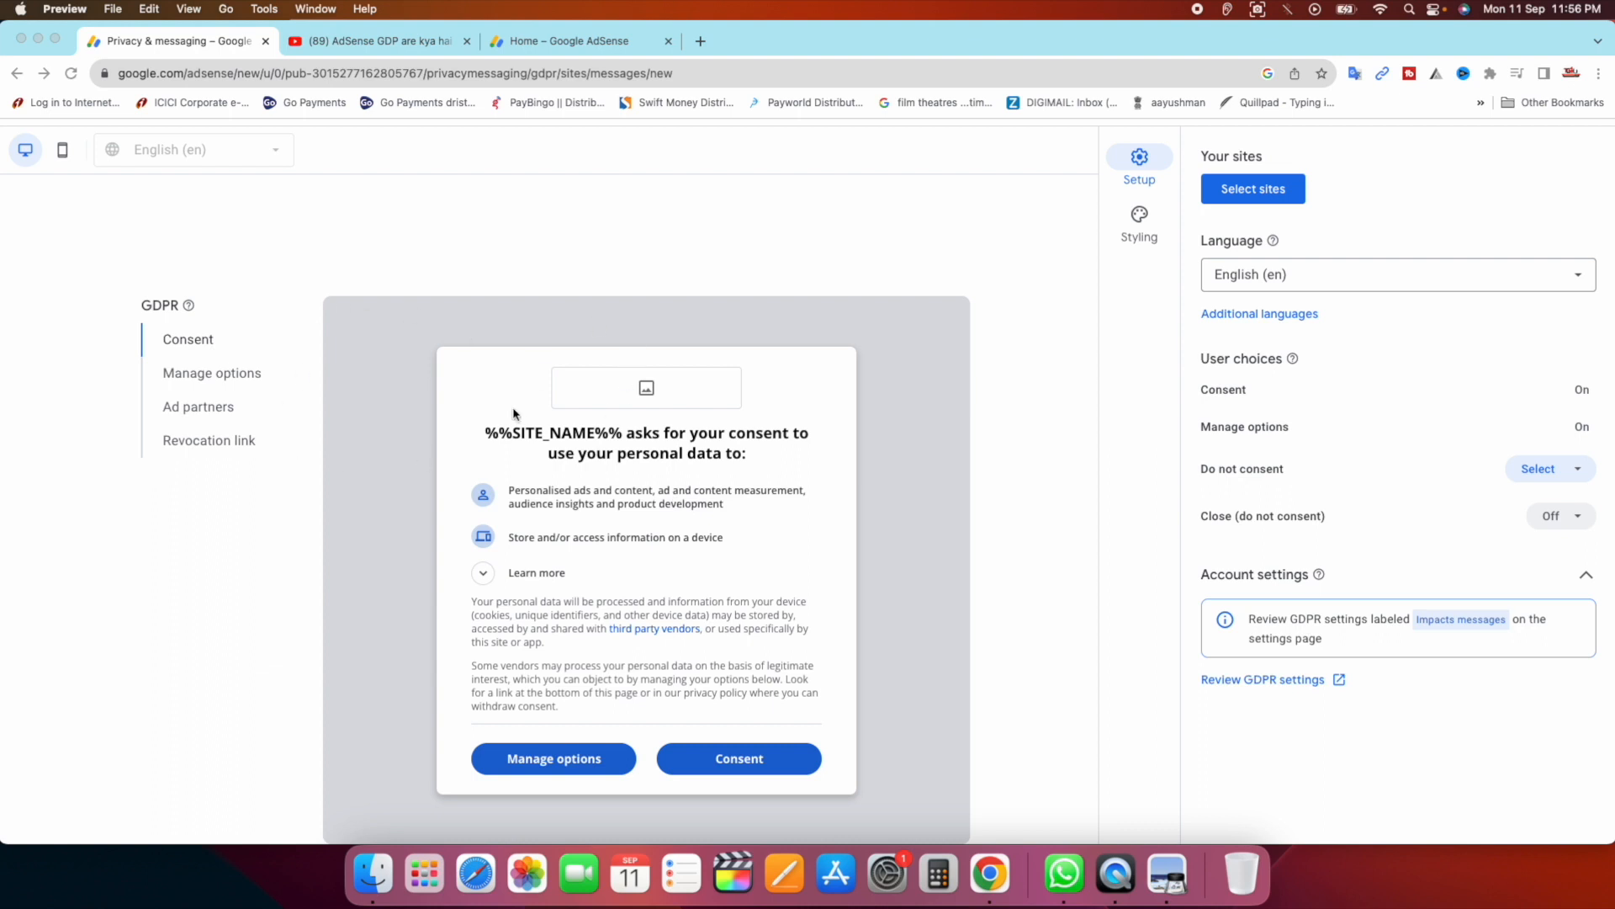
Preview the GDPR message's Consent, Manage options, Ad partners and Revocation link pages.
left_click(200, 342)
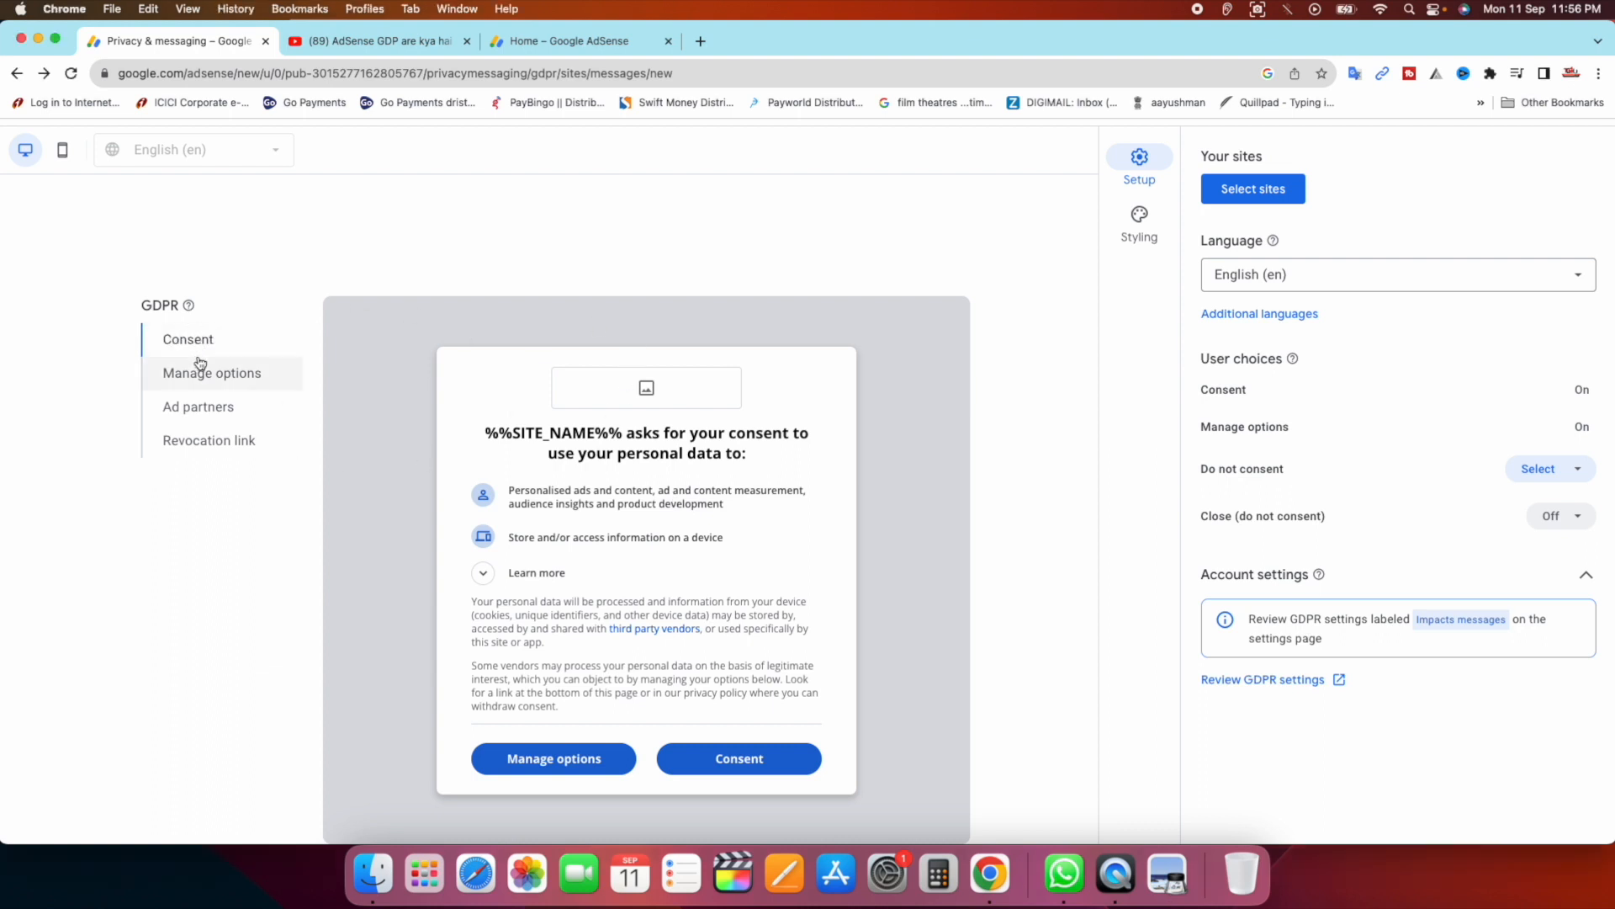
left_click(211, 374)
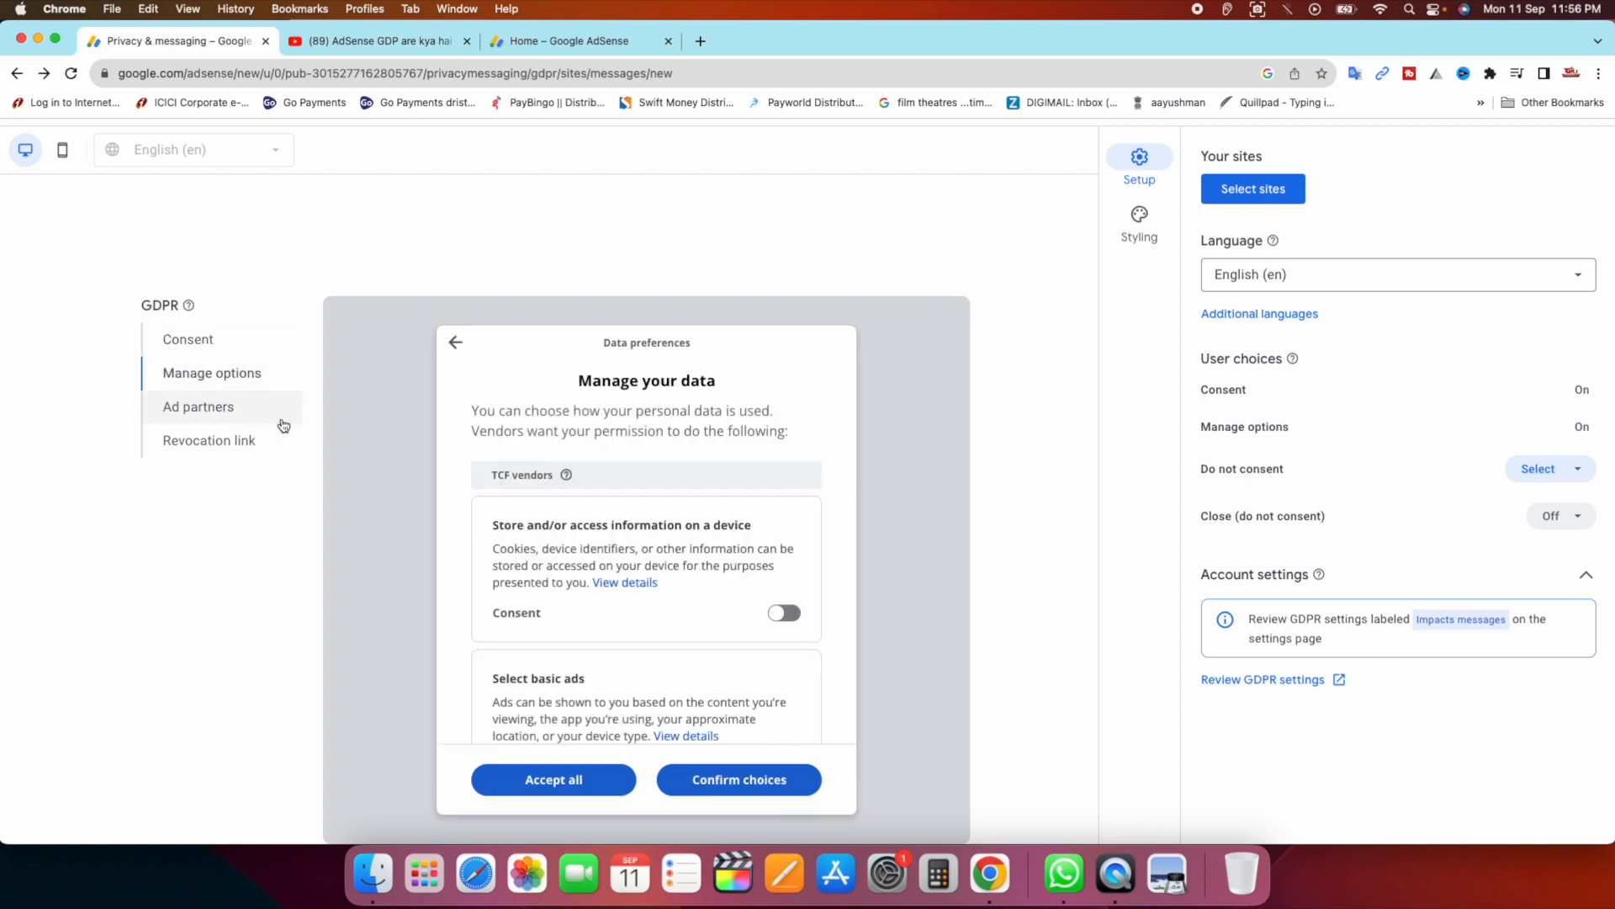
left_click(200, 412)
left_click(224, 444)
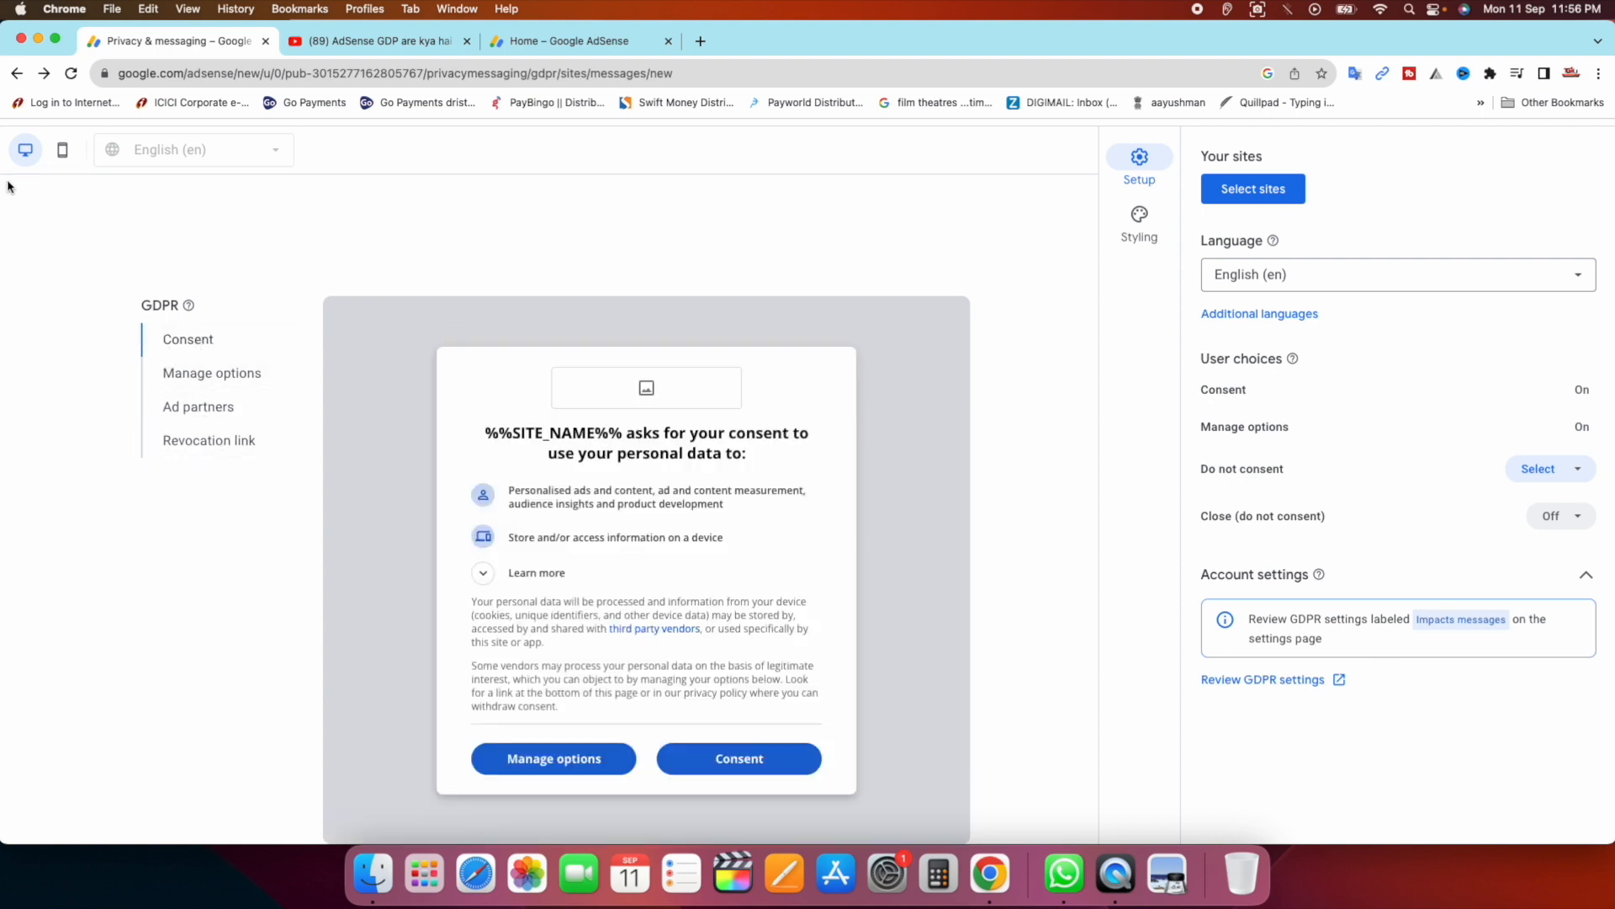
Compare the consent message's desktop and mobile previews and read through the mobile version.
left_click(61, 152)
left_click(26, 152)
left_click(62, 150)
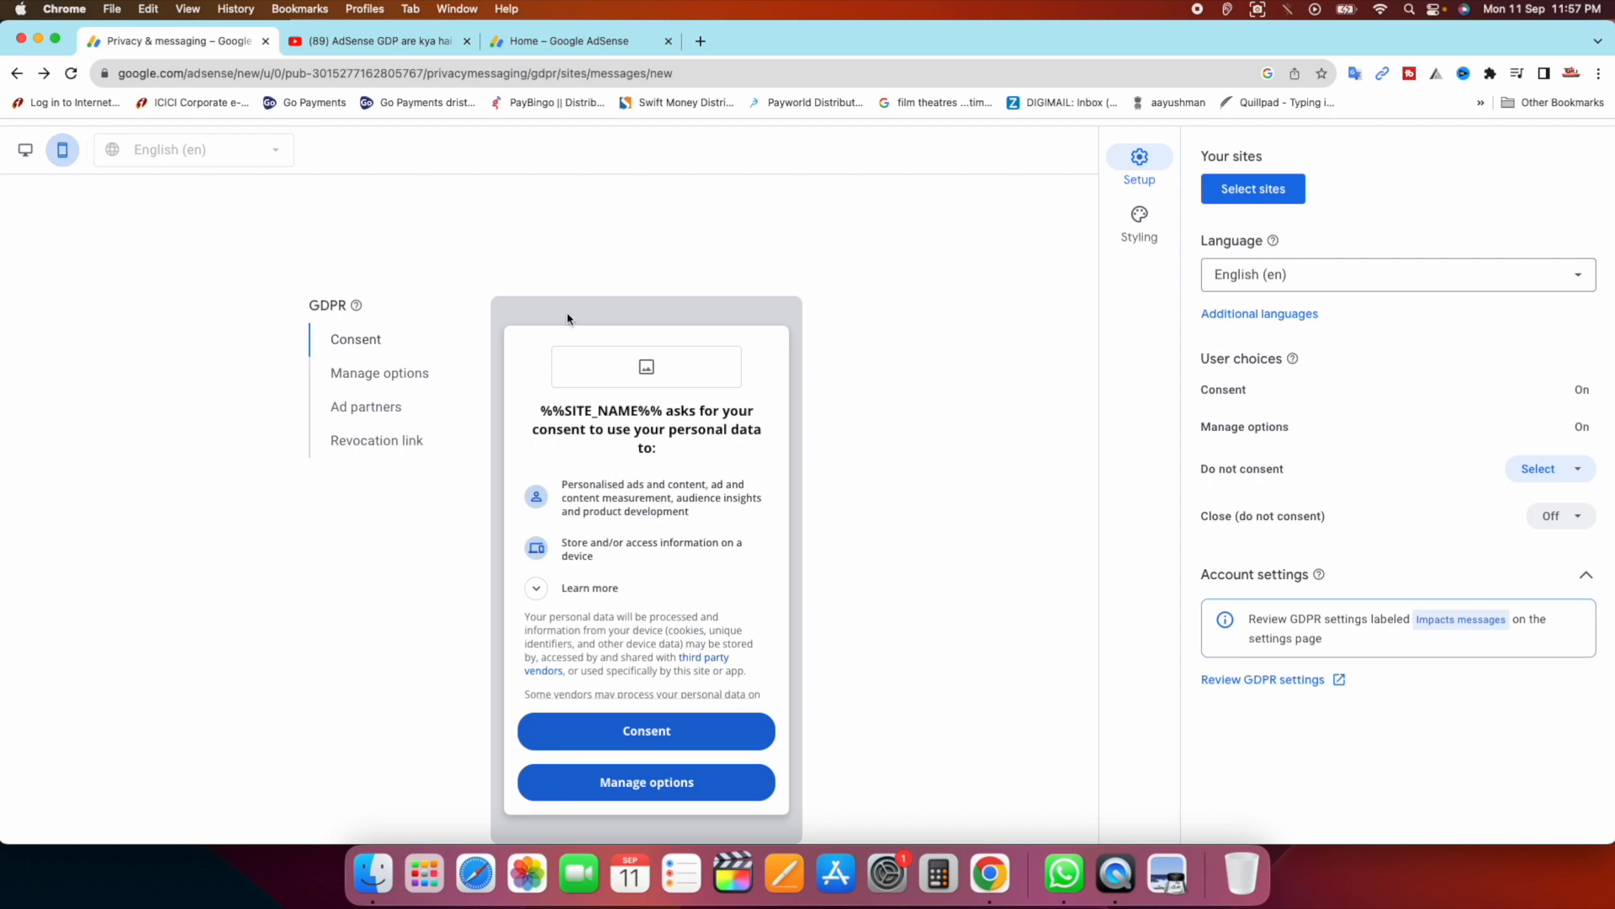
scroll(719, 542, "down", 2)
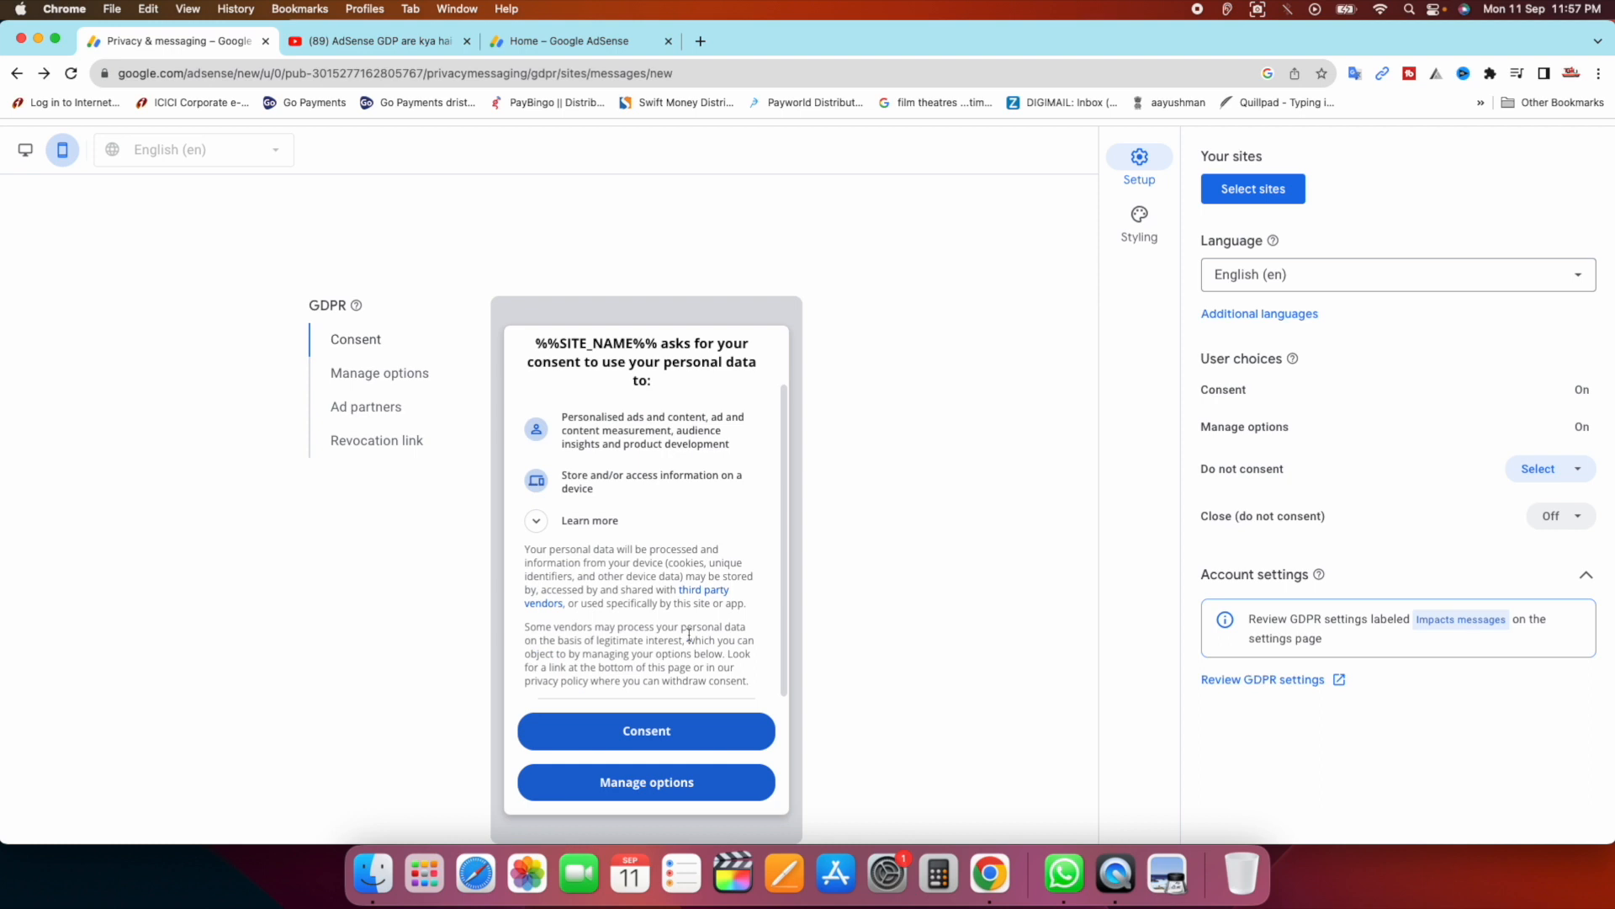
scroll(689, 635, "up", 3)
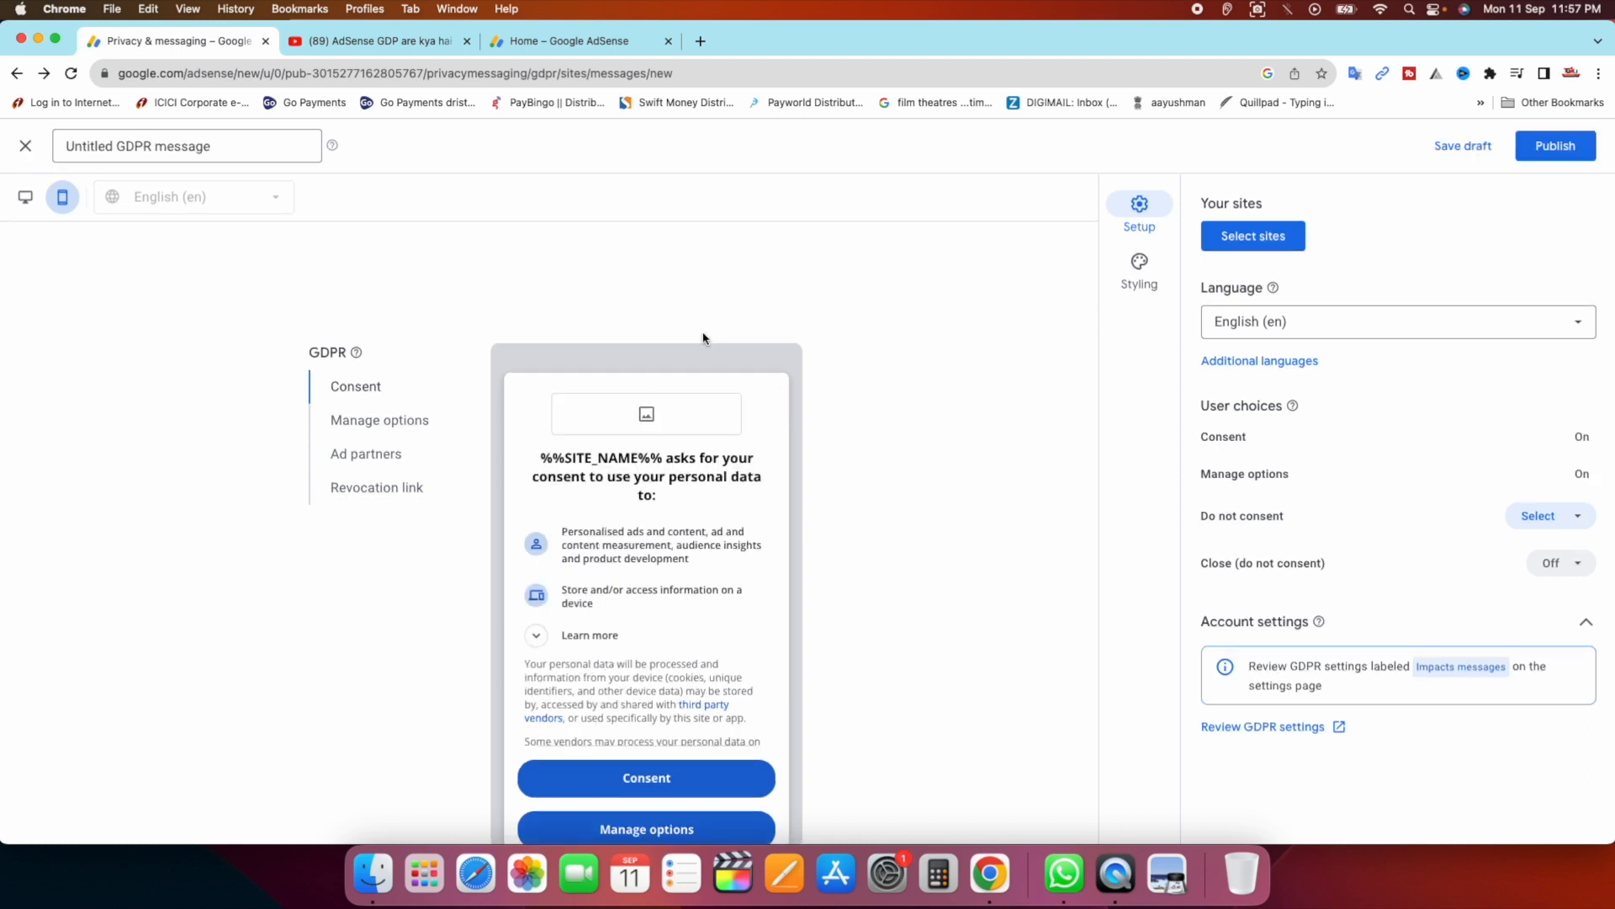
scroll(704, 337, "down", 1)
scroll(530, 325, "up", 1)
scroll(529, 326, "down", 1)
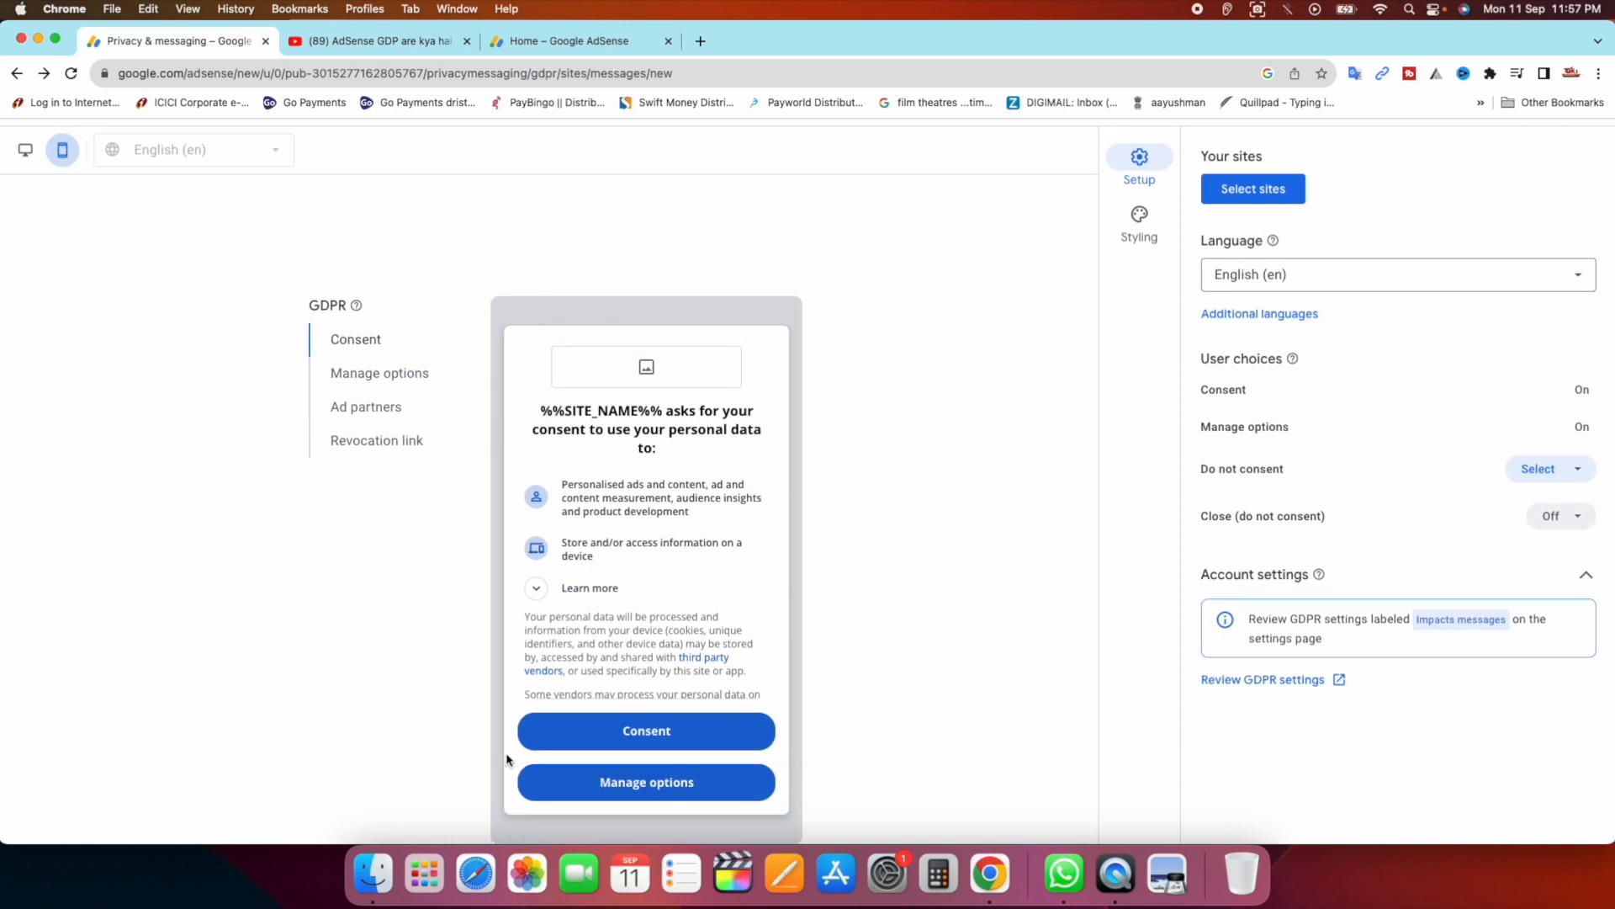
scroll(817, 424, "up", 1)
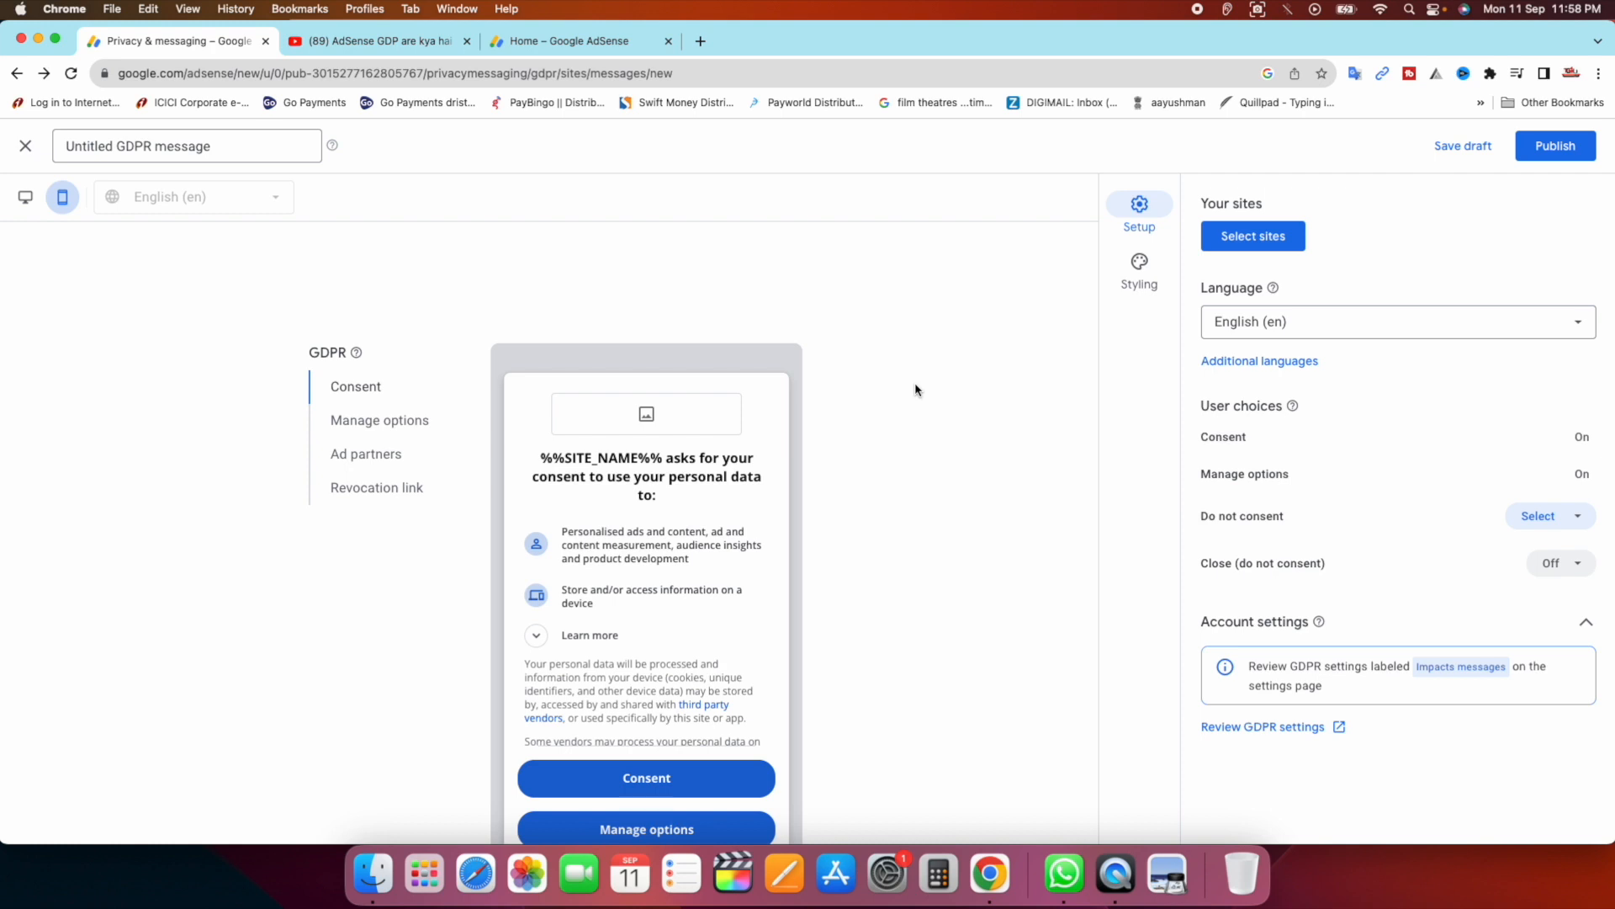
left_click(144, 140)
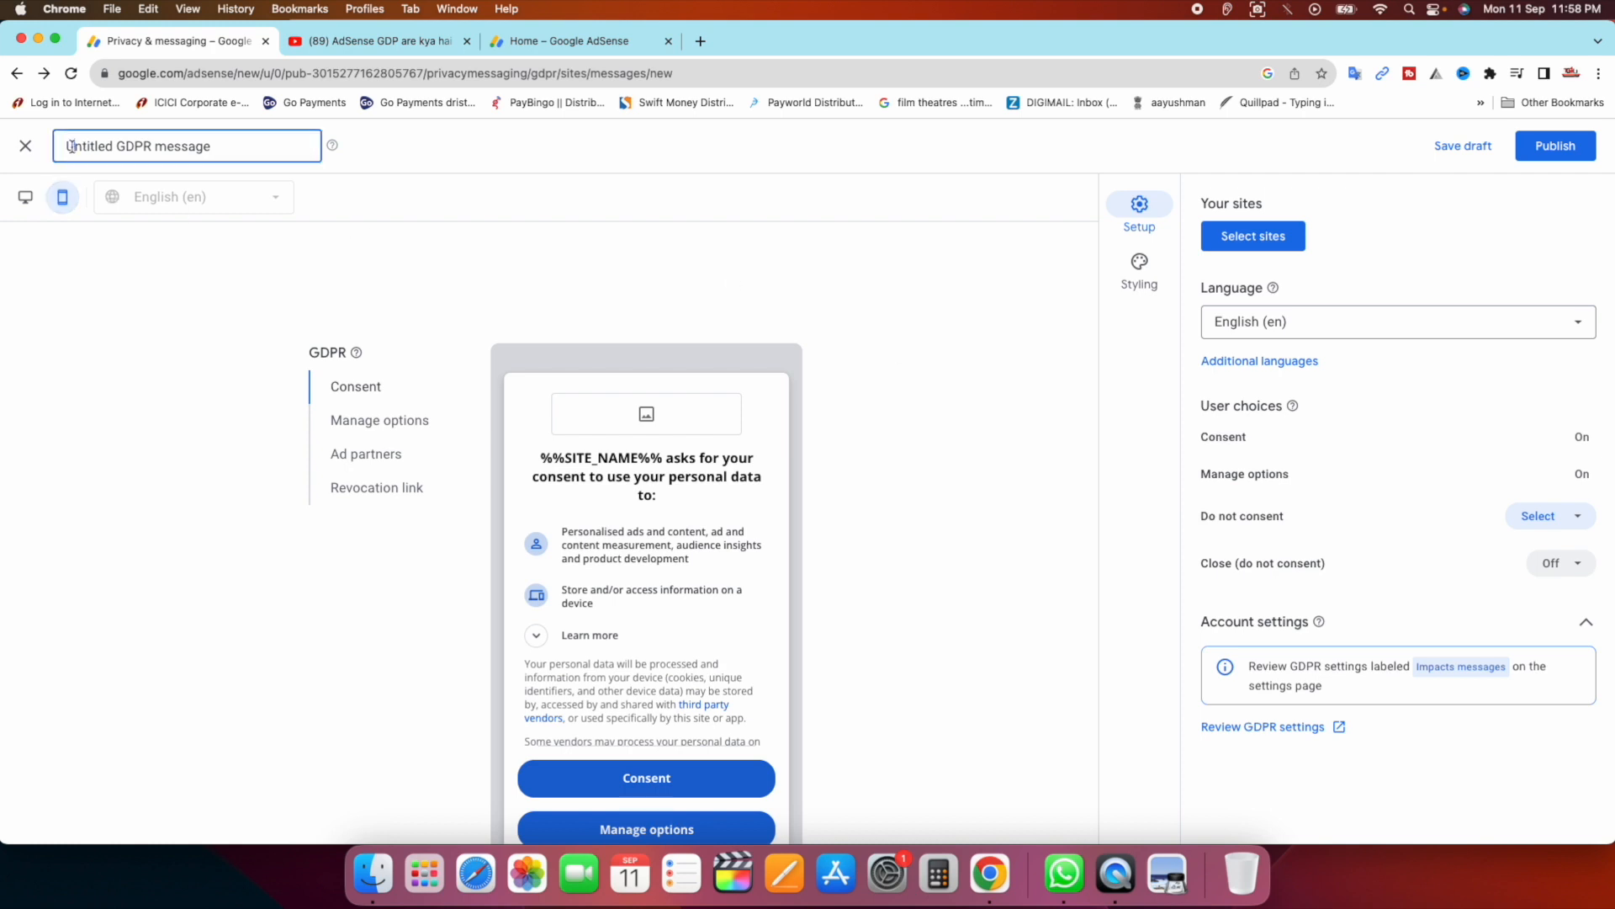
left_click(71, 144)
left_click(202, 145)
left_click(1139, 206)
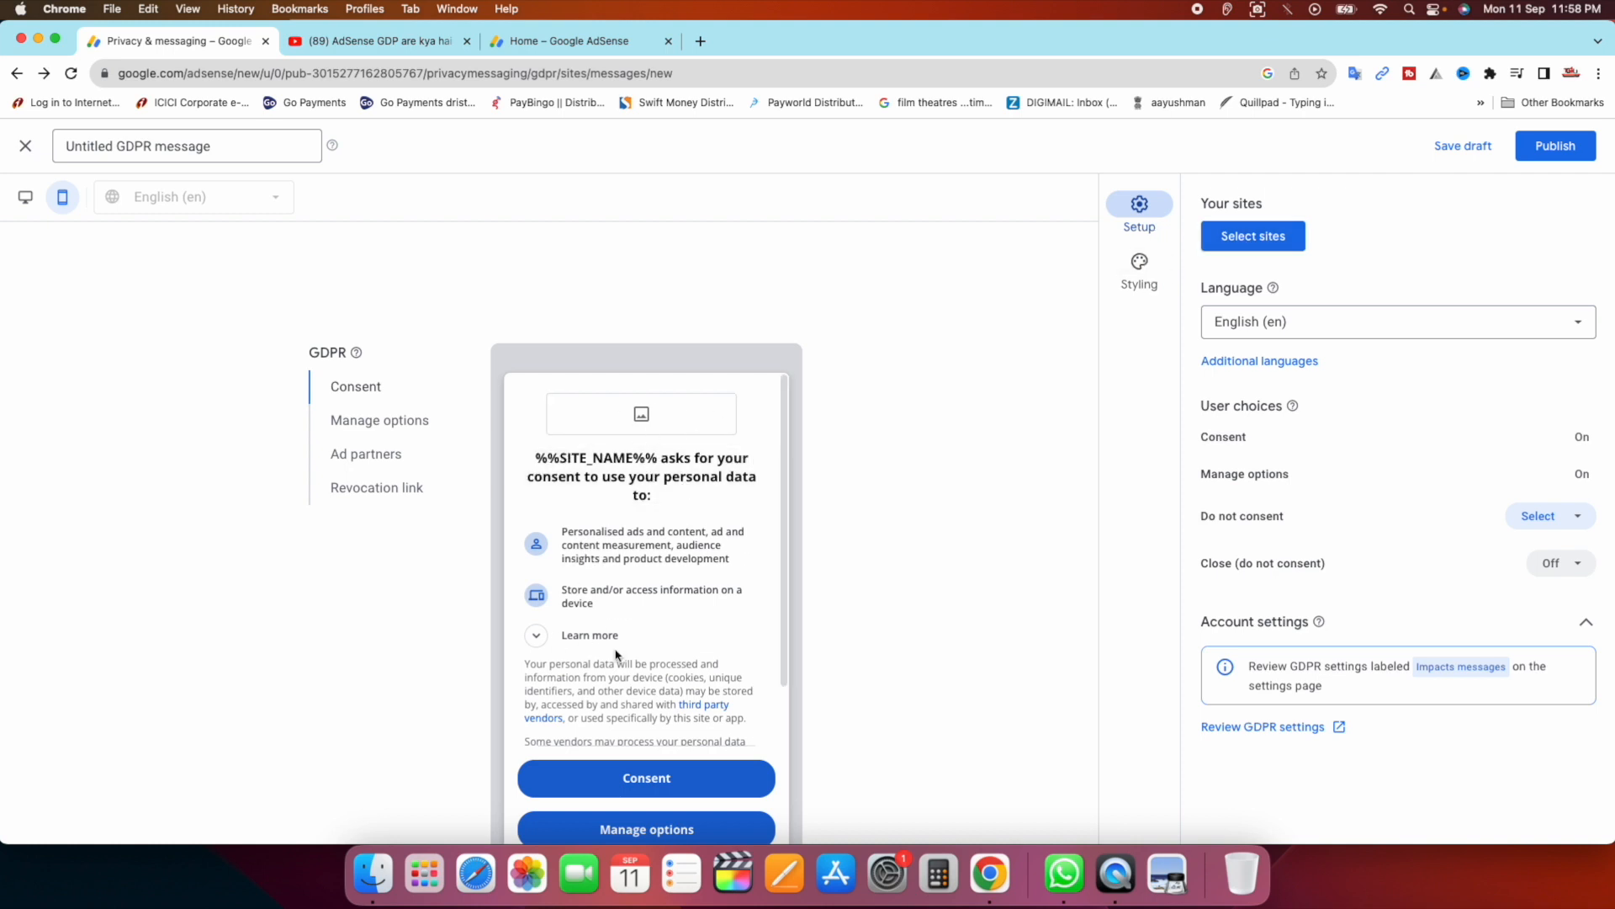
scroll(782, 433, "down", 2)
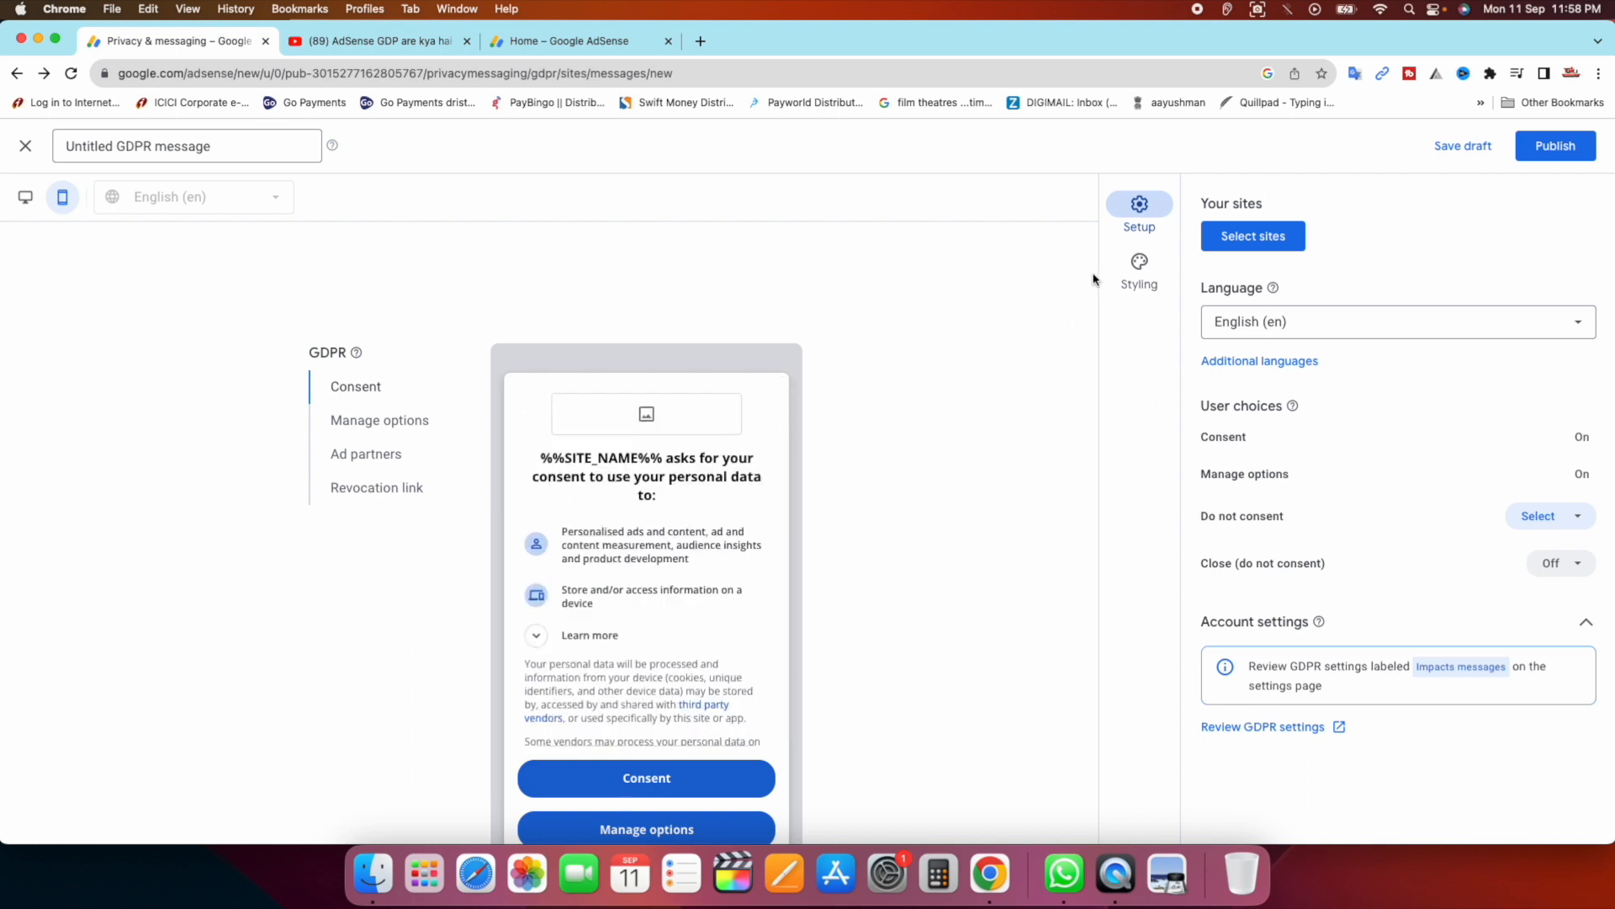
Try a darker blue as the global primary color in the message styling, checking the techguru4you.in website for reference.
left_click(1139, 267)
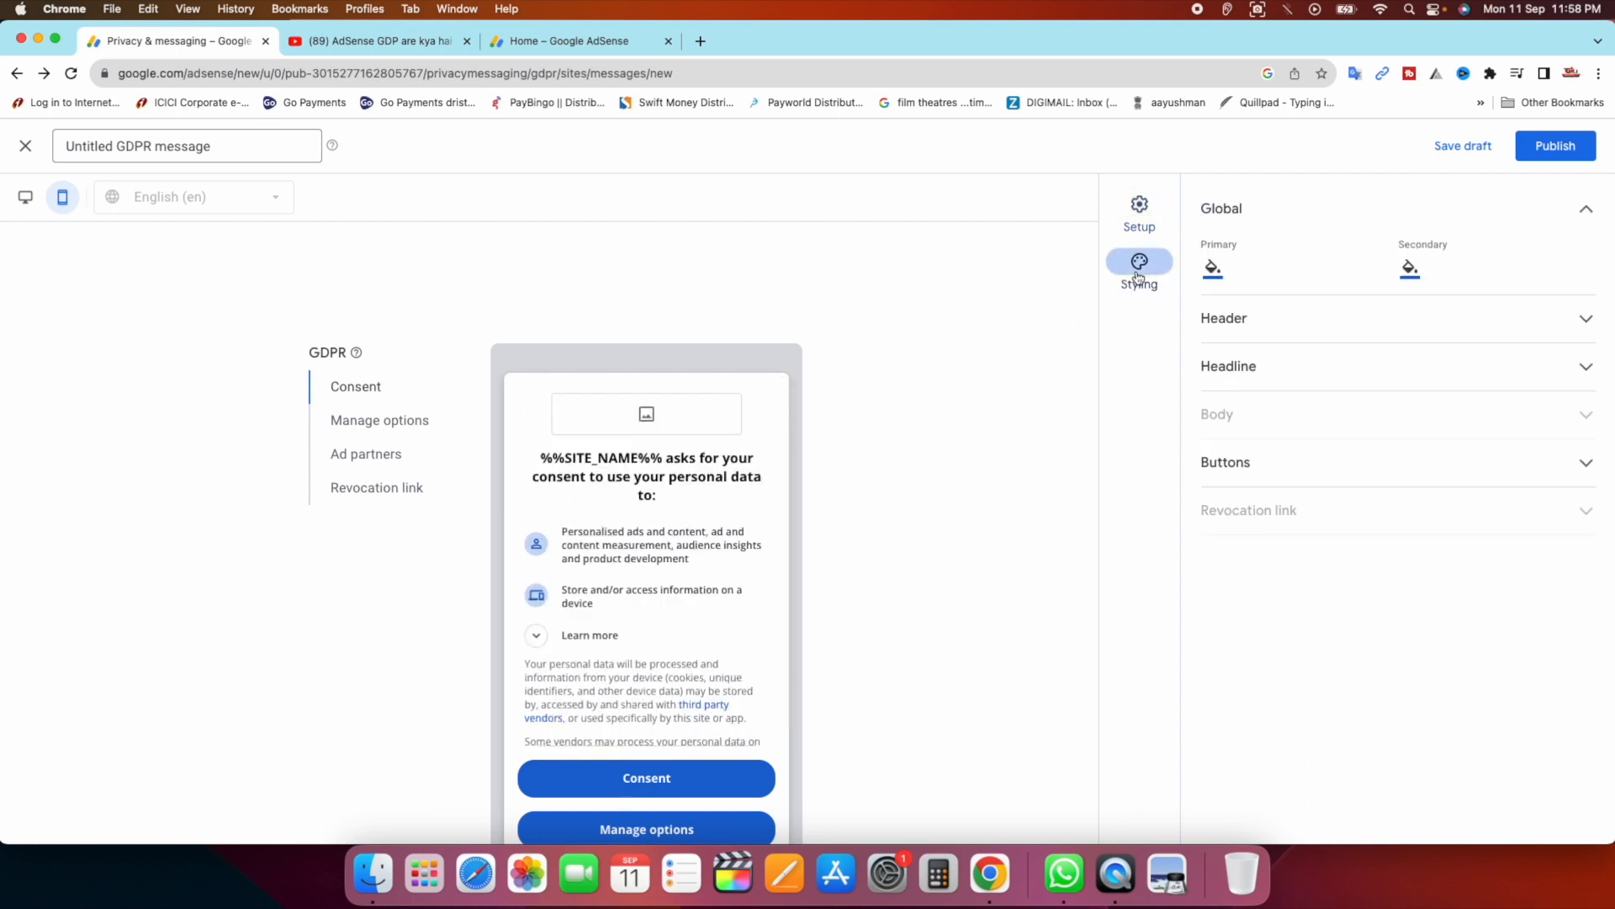
left_click(1212, 269)
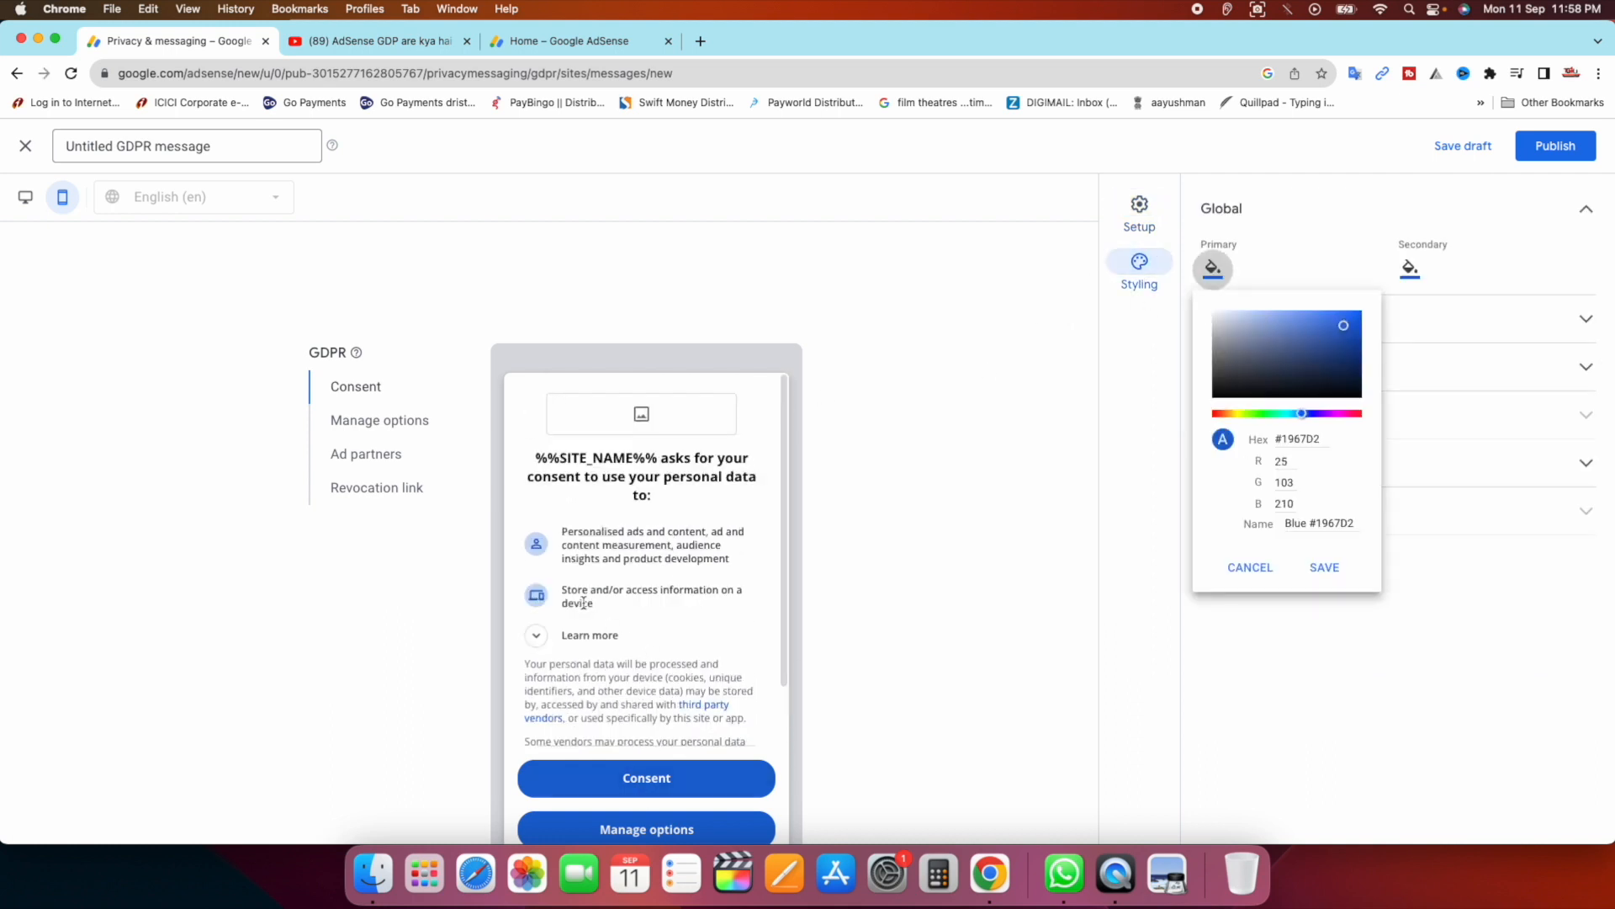
left_click(1341, 324)
left_click_drag(1342, 324, 1343, 360)
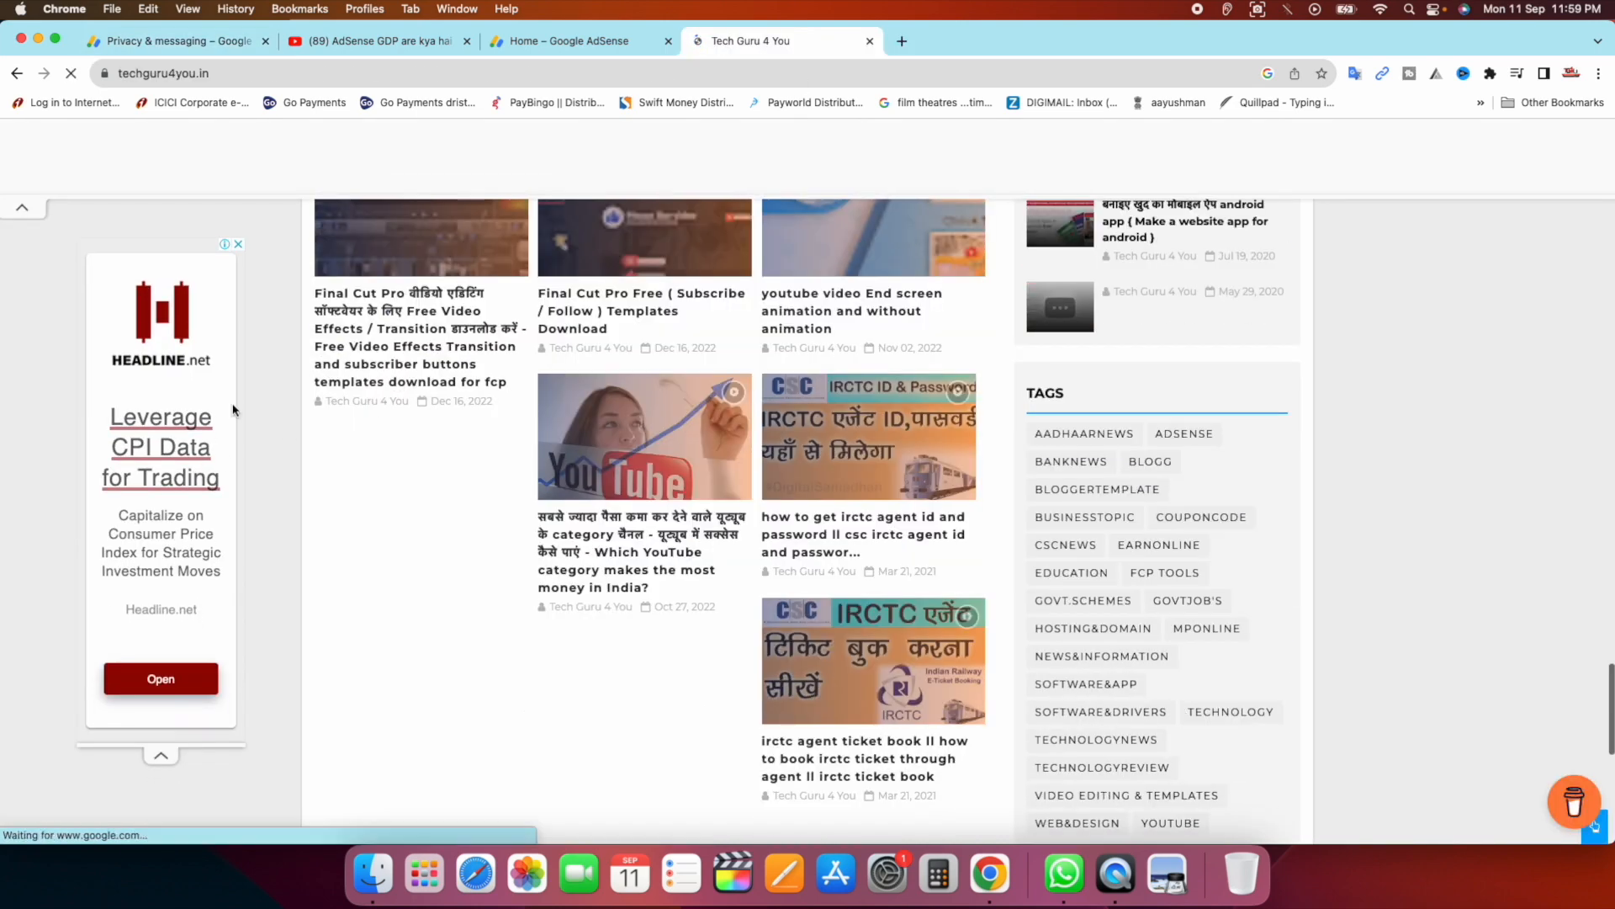
scroll(1180, 398, "down", 10)
scroll(840, 553, "up", 3)
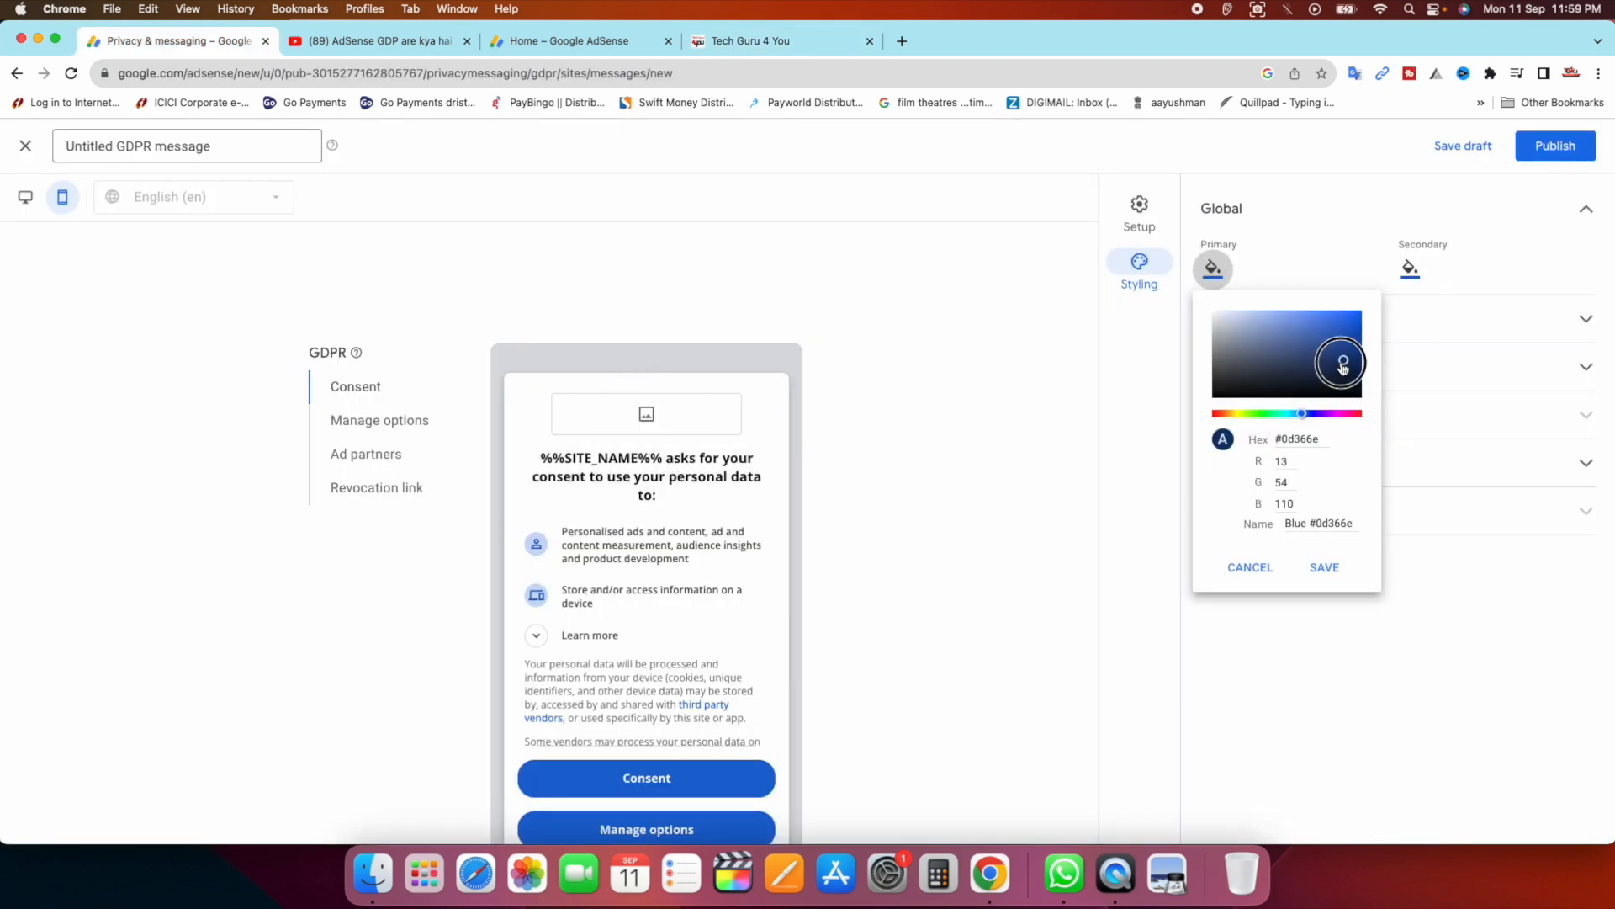
left_click_drag(1343, 360, 1342, 399)
left_click(1410, 268)
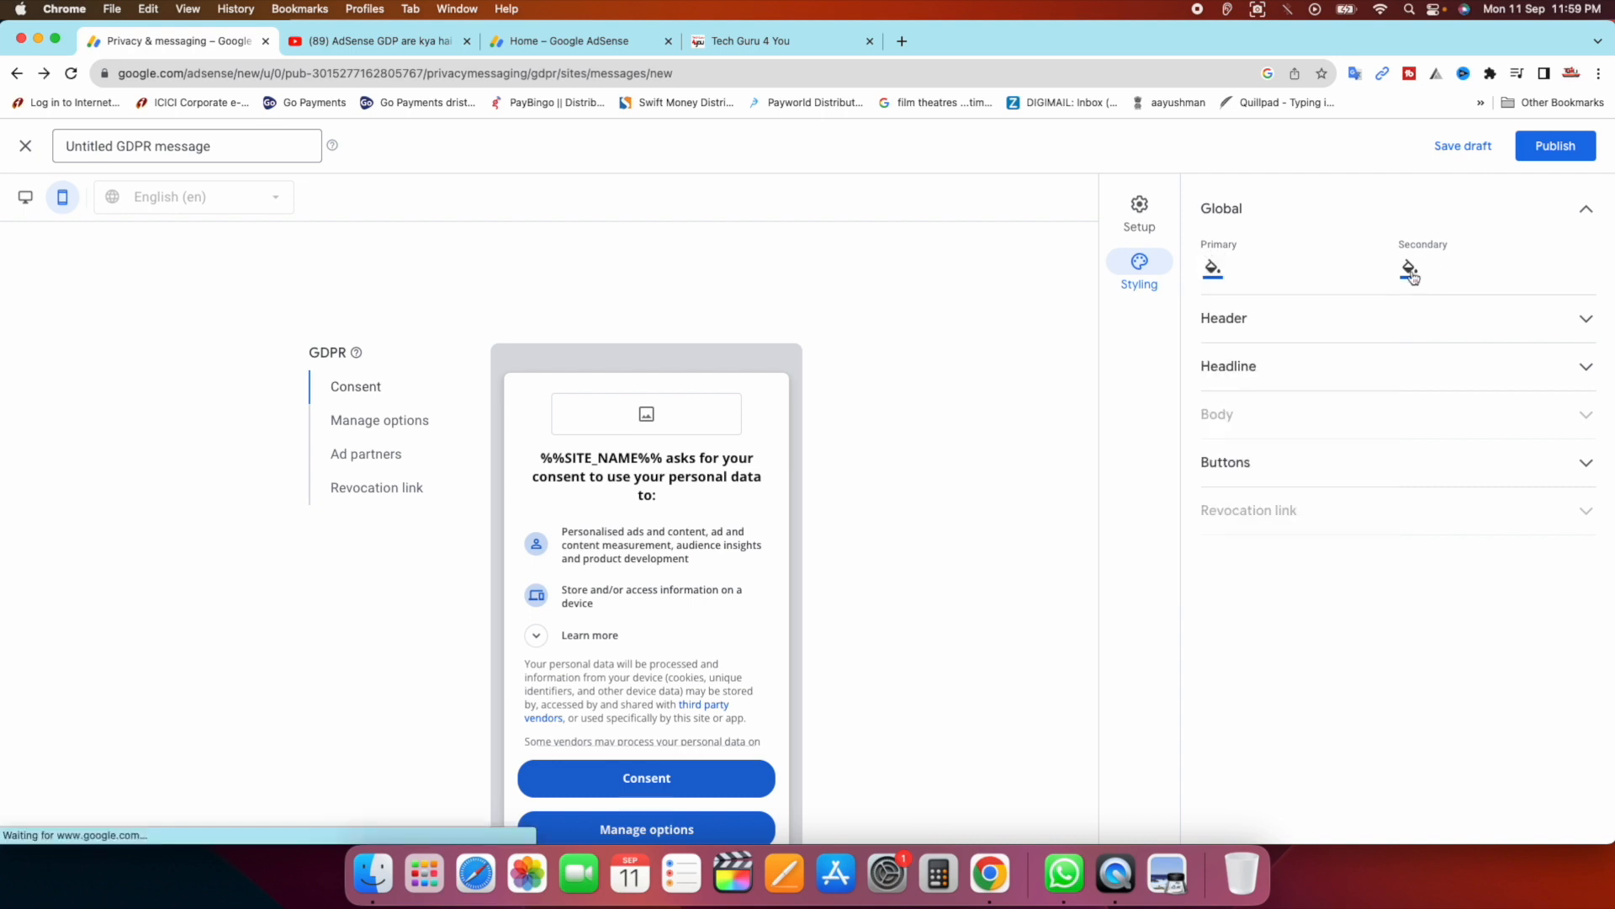
Examine the global secondary color picker and the headline's font, color, style and alignment options.
left_click(1412, 273)
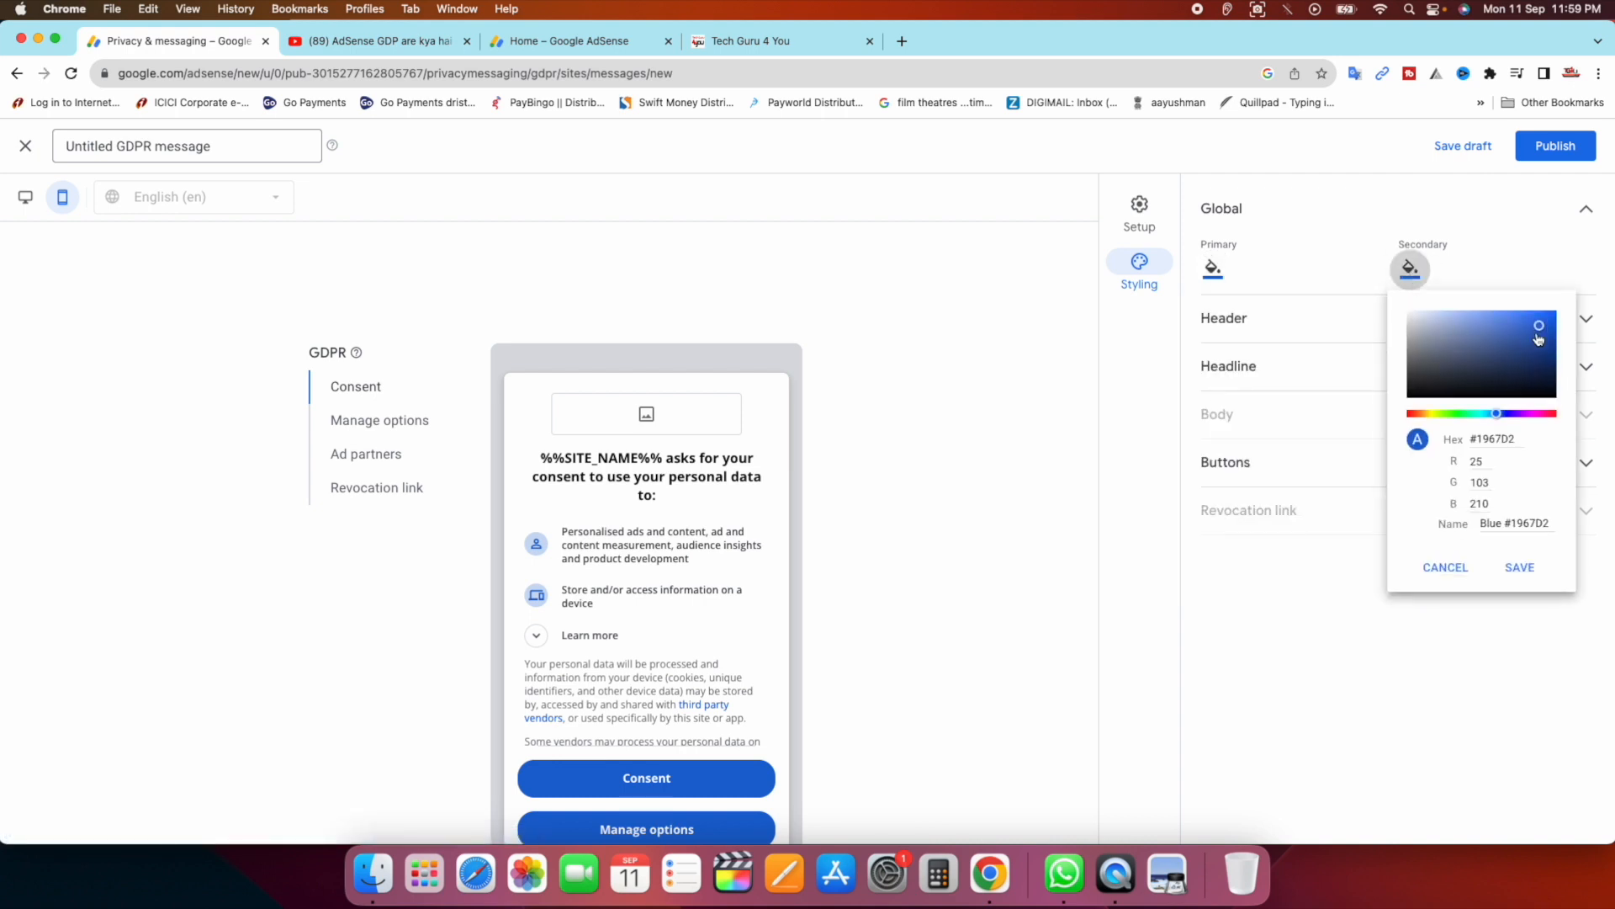
left_click(1240, 431)
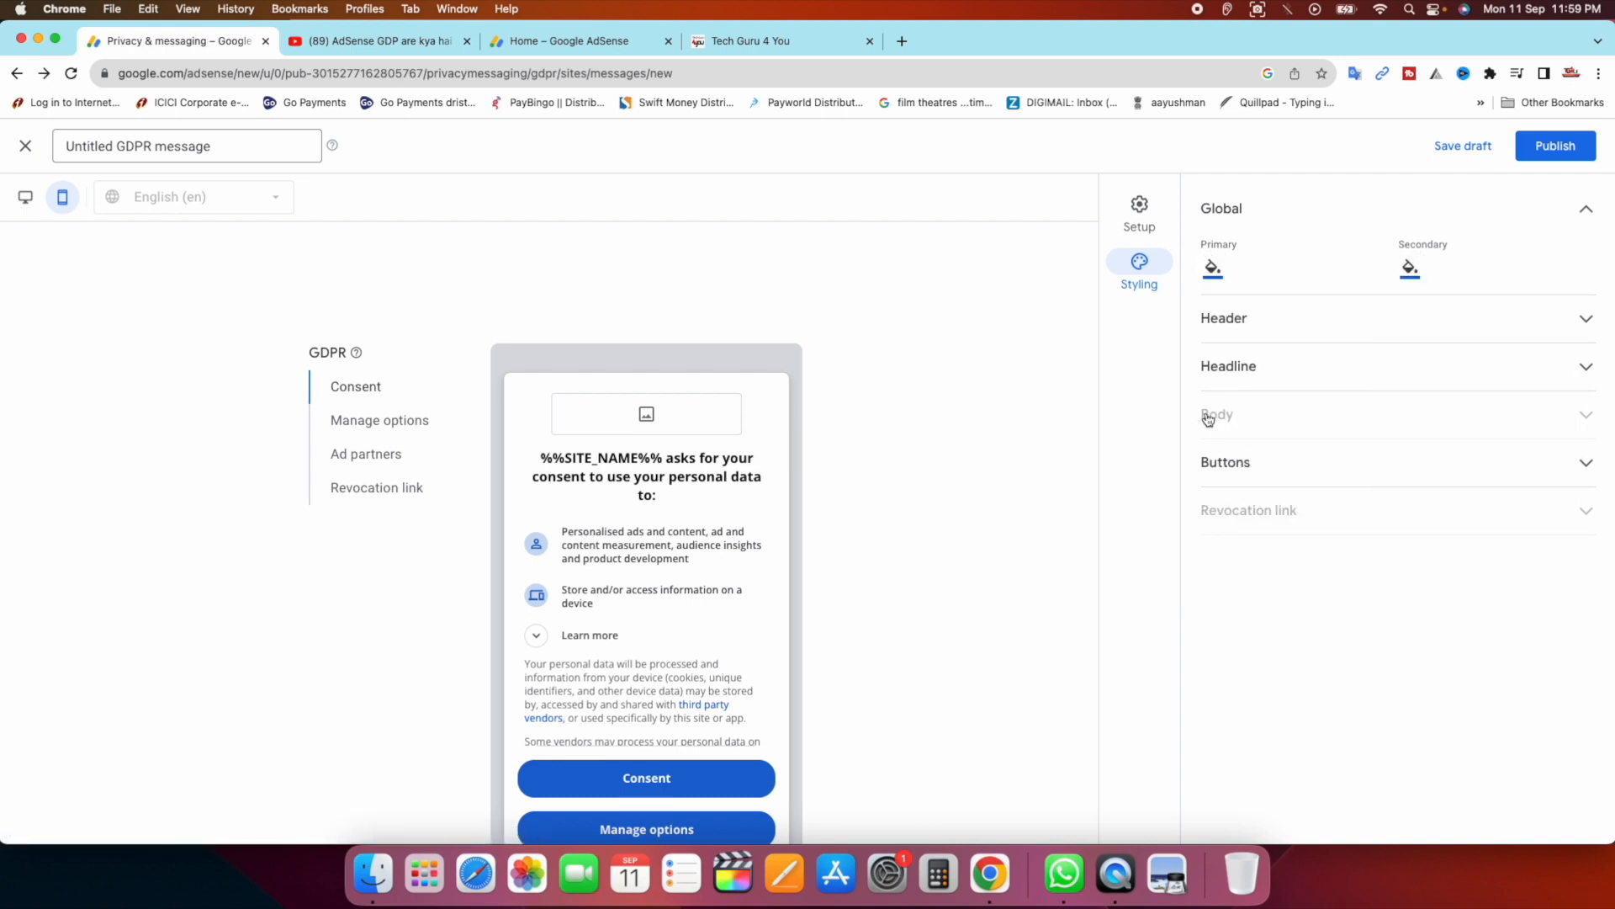
left_click(1266, 378)
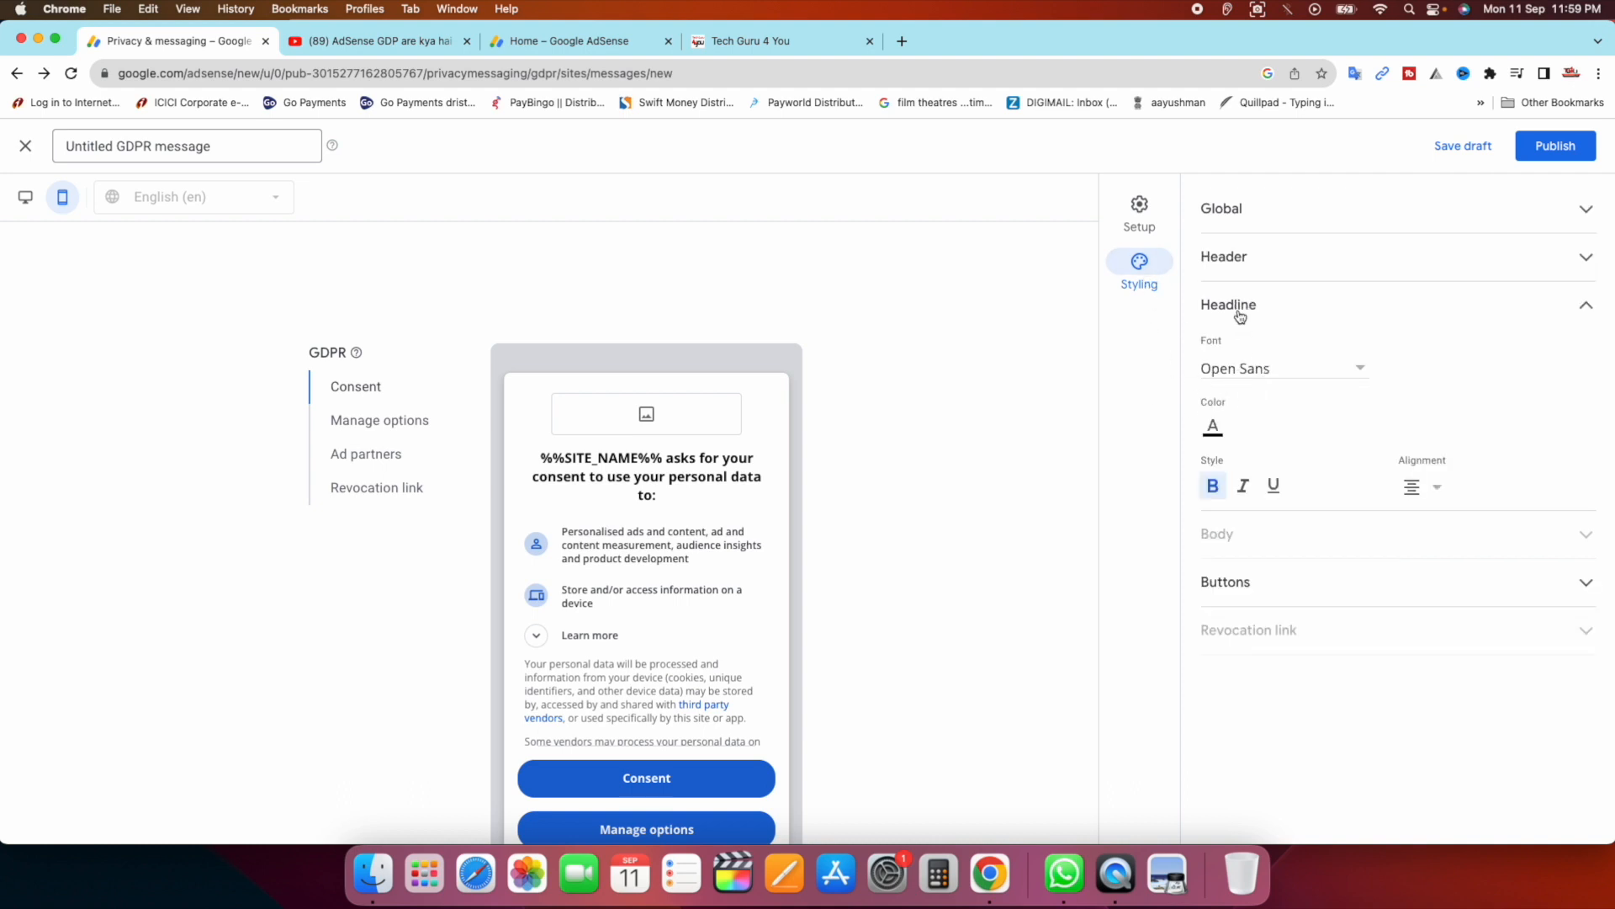
left_click(1224, 368)
left_click(876, 413)
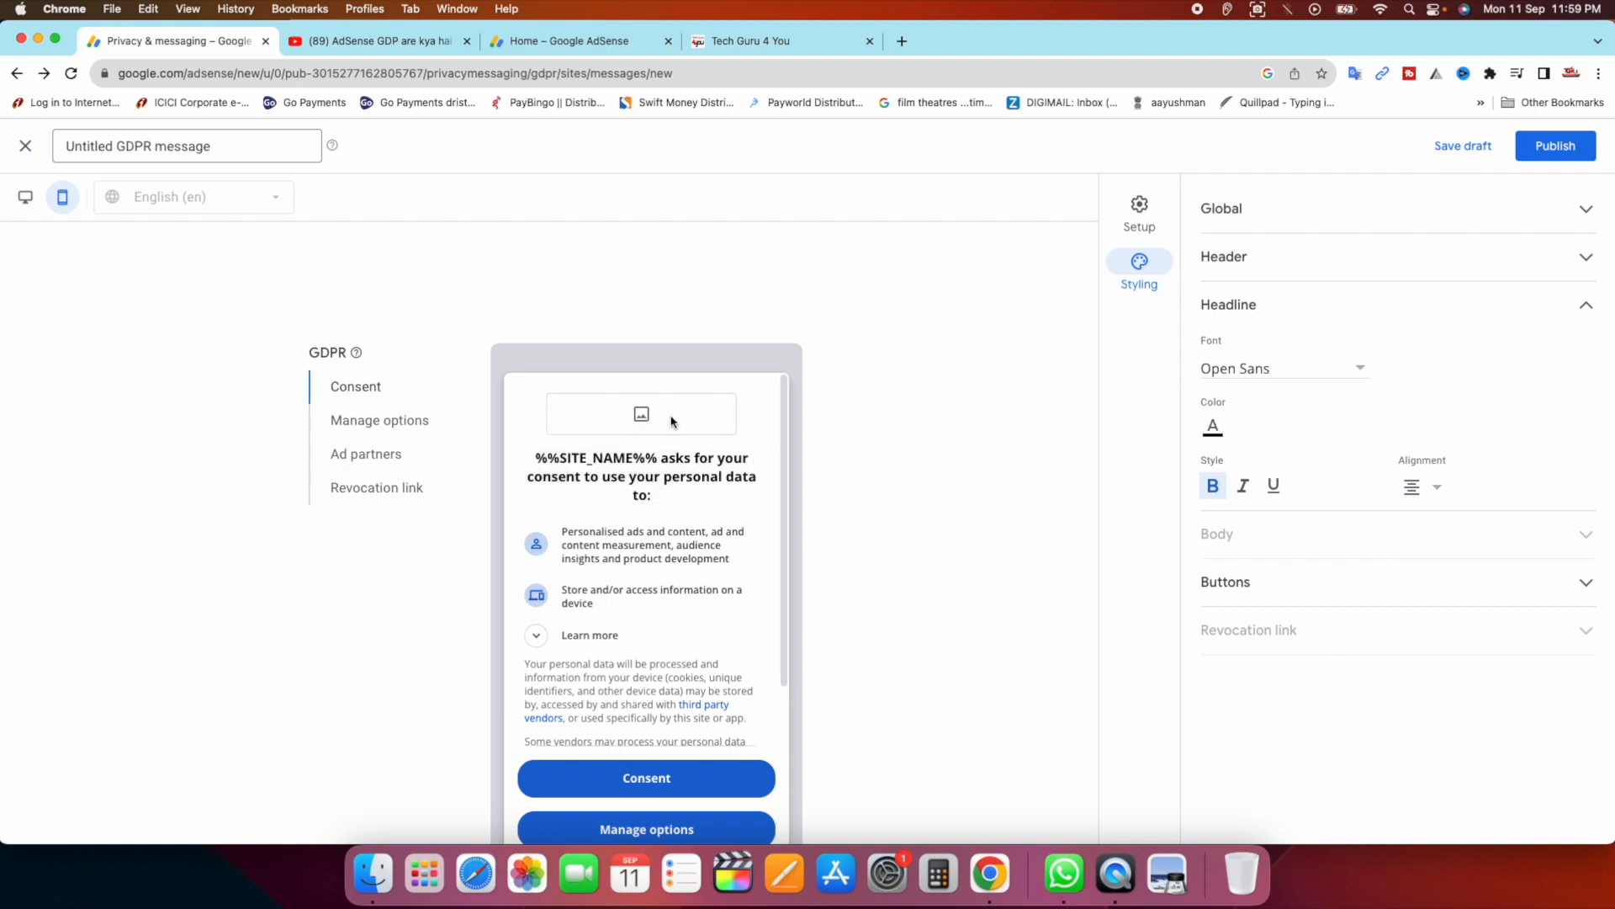
scroll(688, 428, "down", 1)
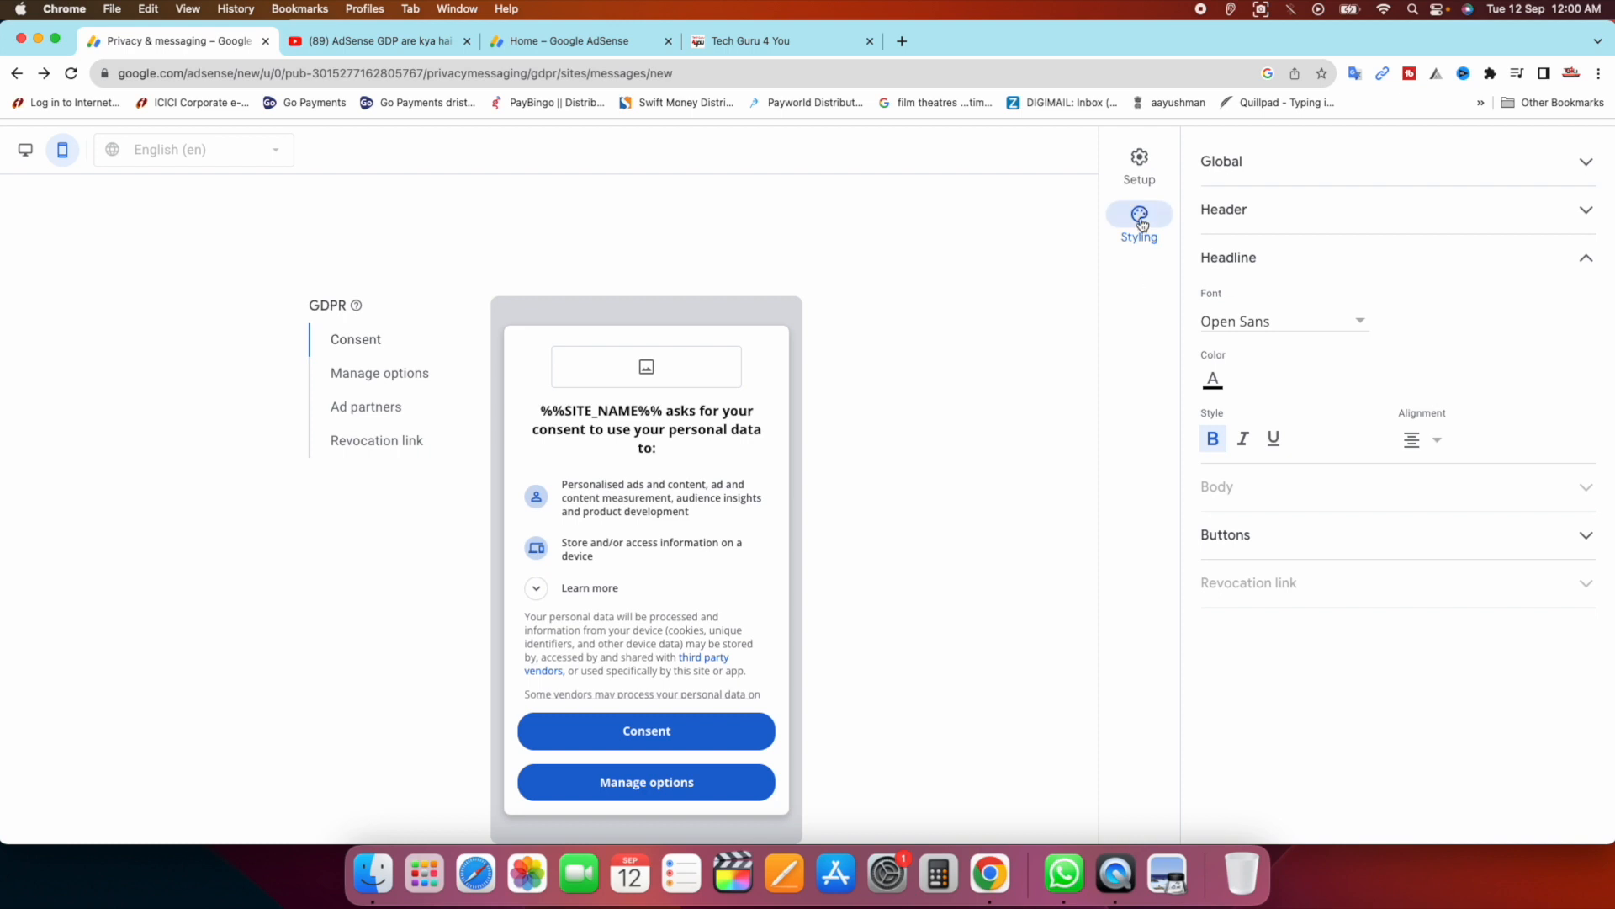
scroll(690, 443, "up", 1)
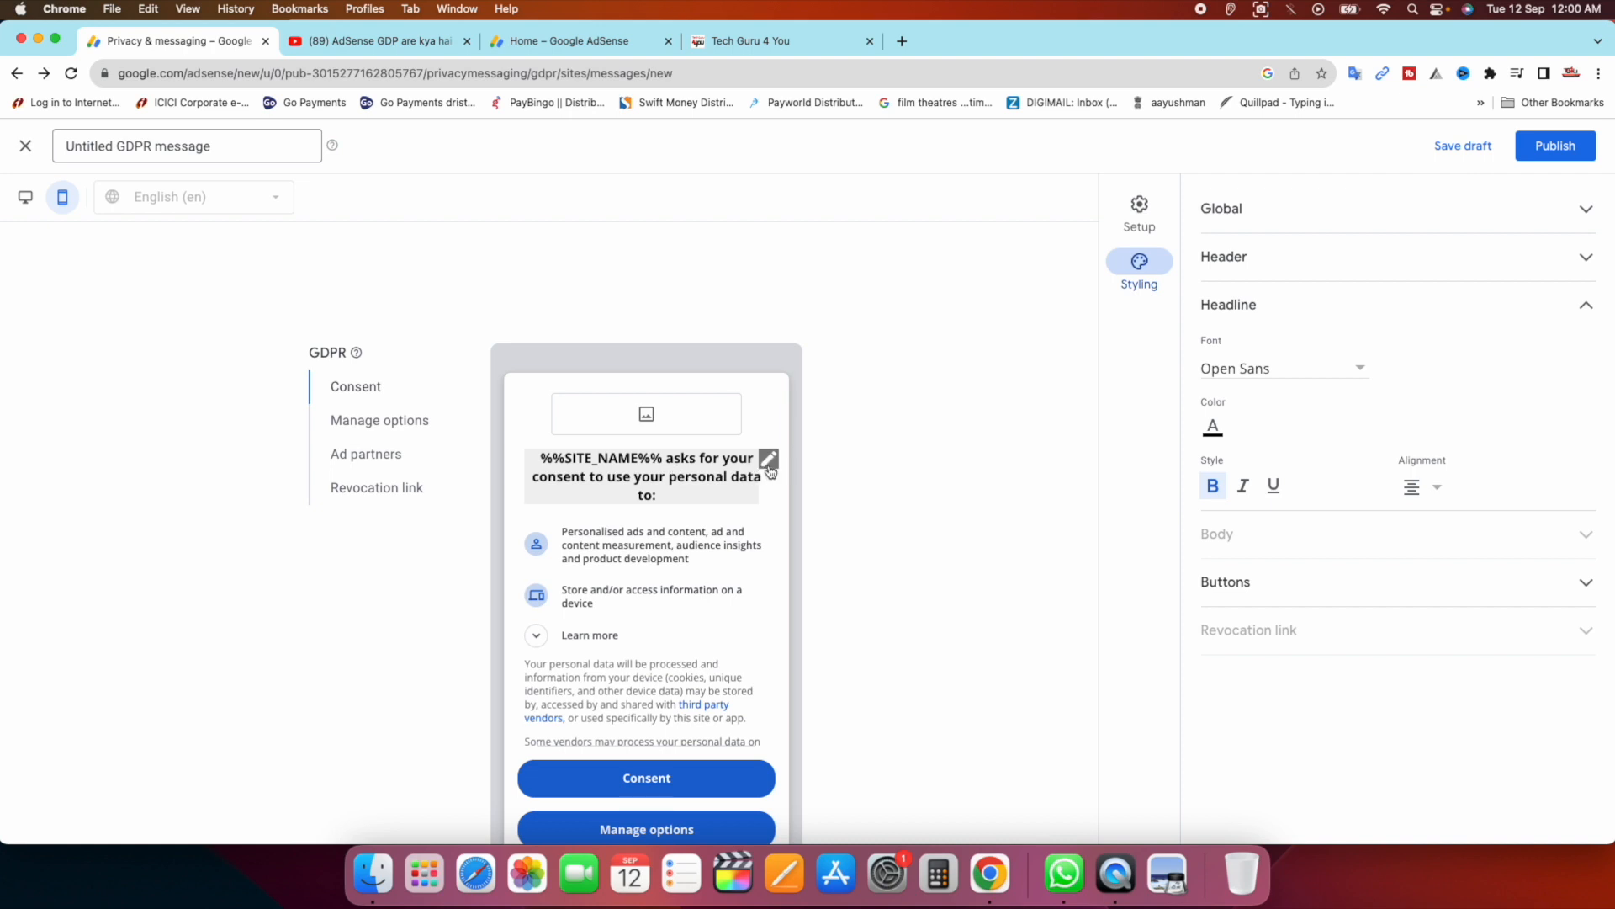
Open the consent message's headline for editing and select its whole text.
left_click(769, 466)
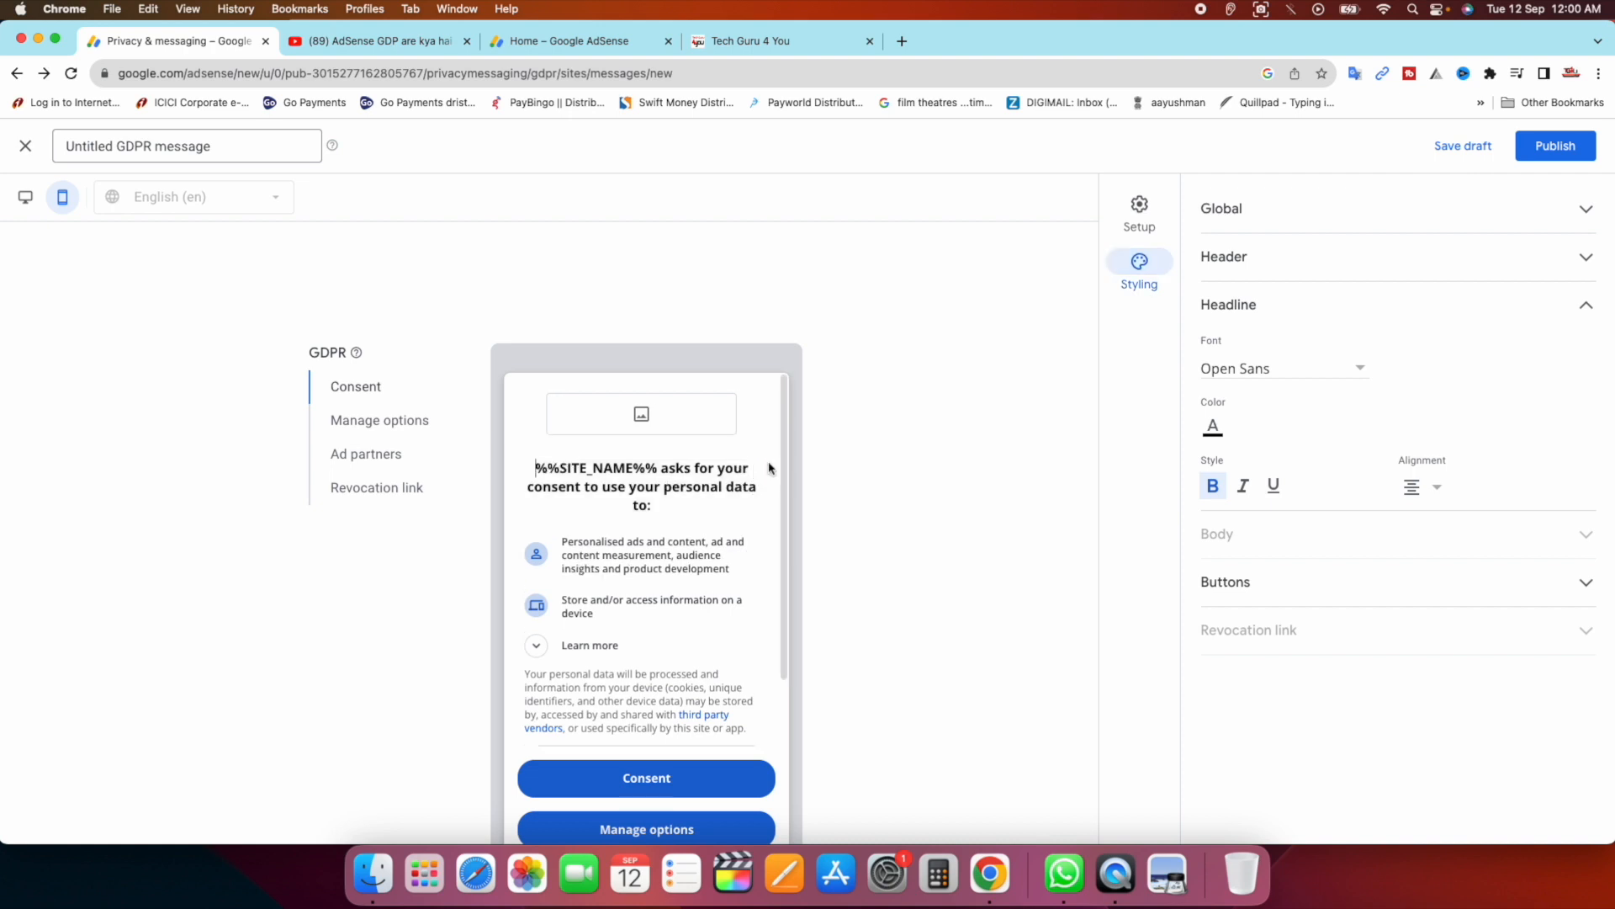
left_click_drag(534, 467, 667, 504)
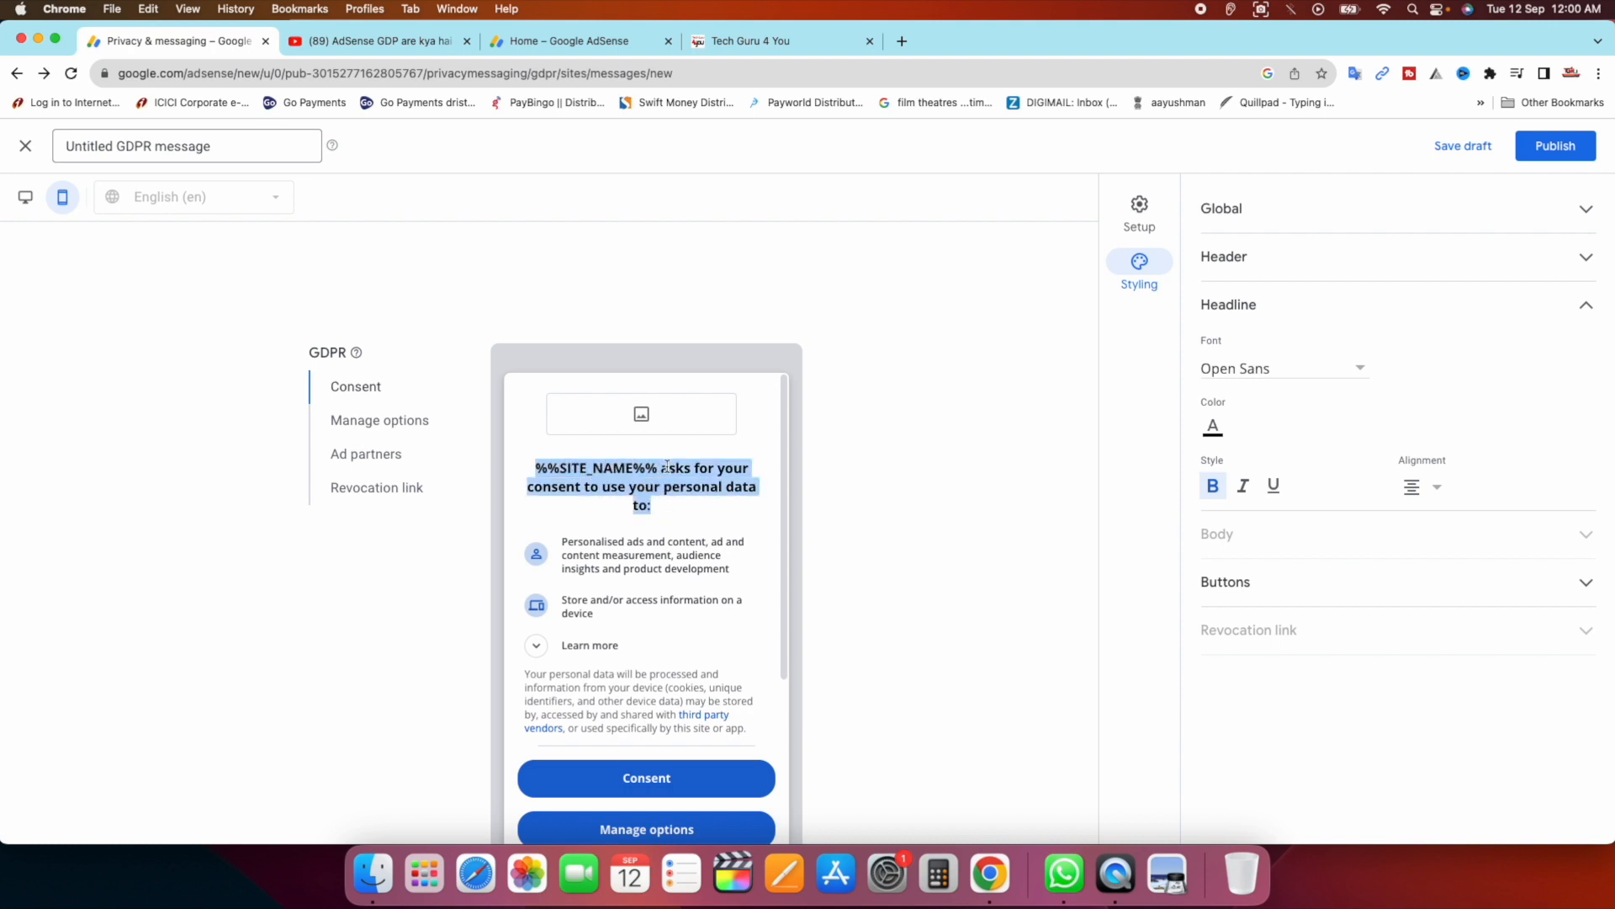
left_click(666, 467)
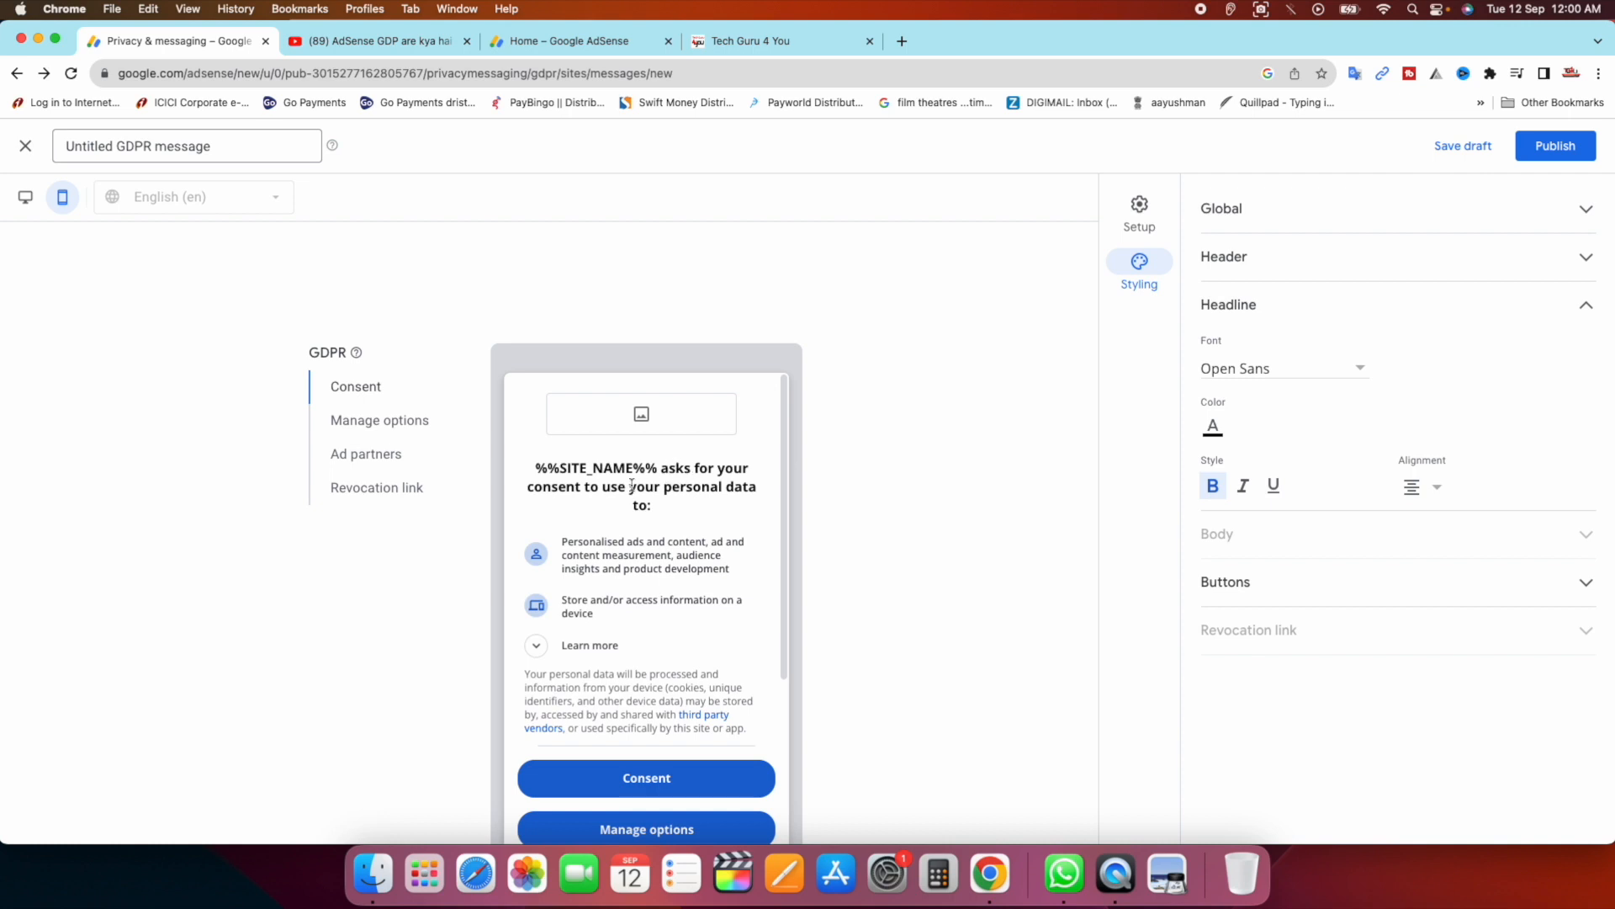
Turn on both the Do not consent and the Close (do not consent) user choices in the message setup.
left_click(1139, 209)
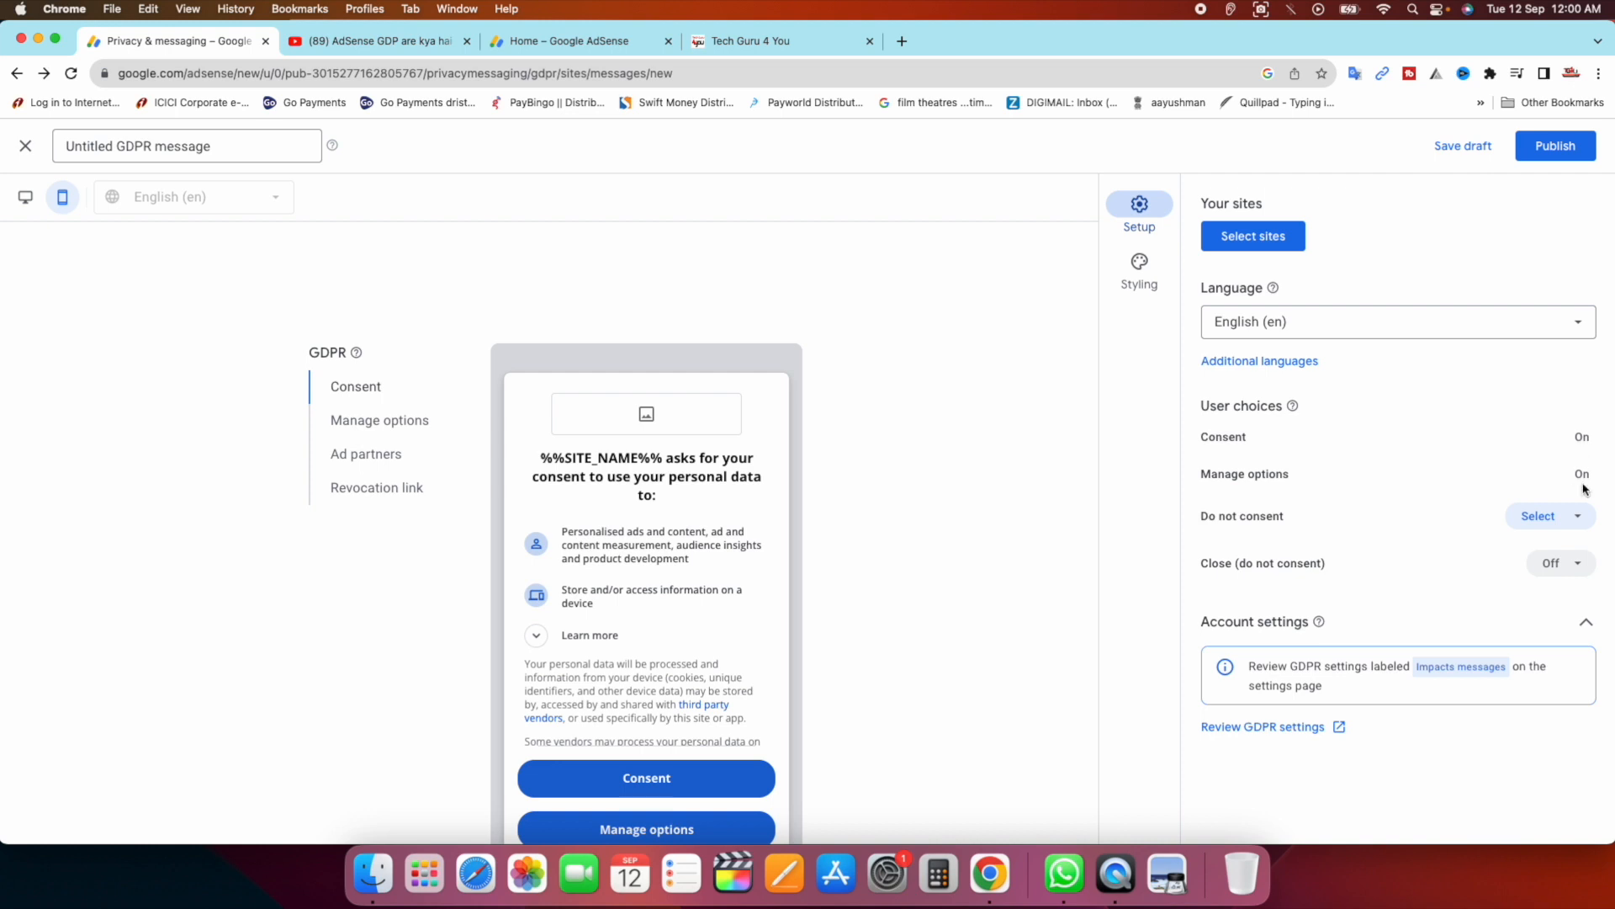
left_click(1573, 523)
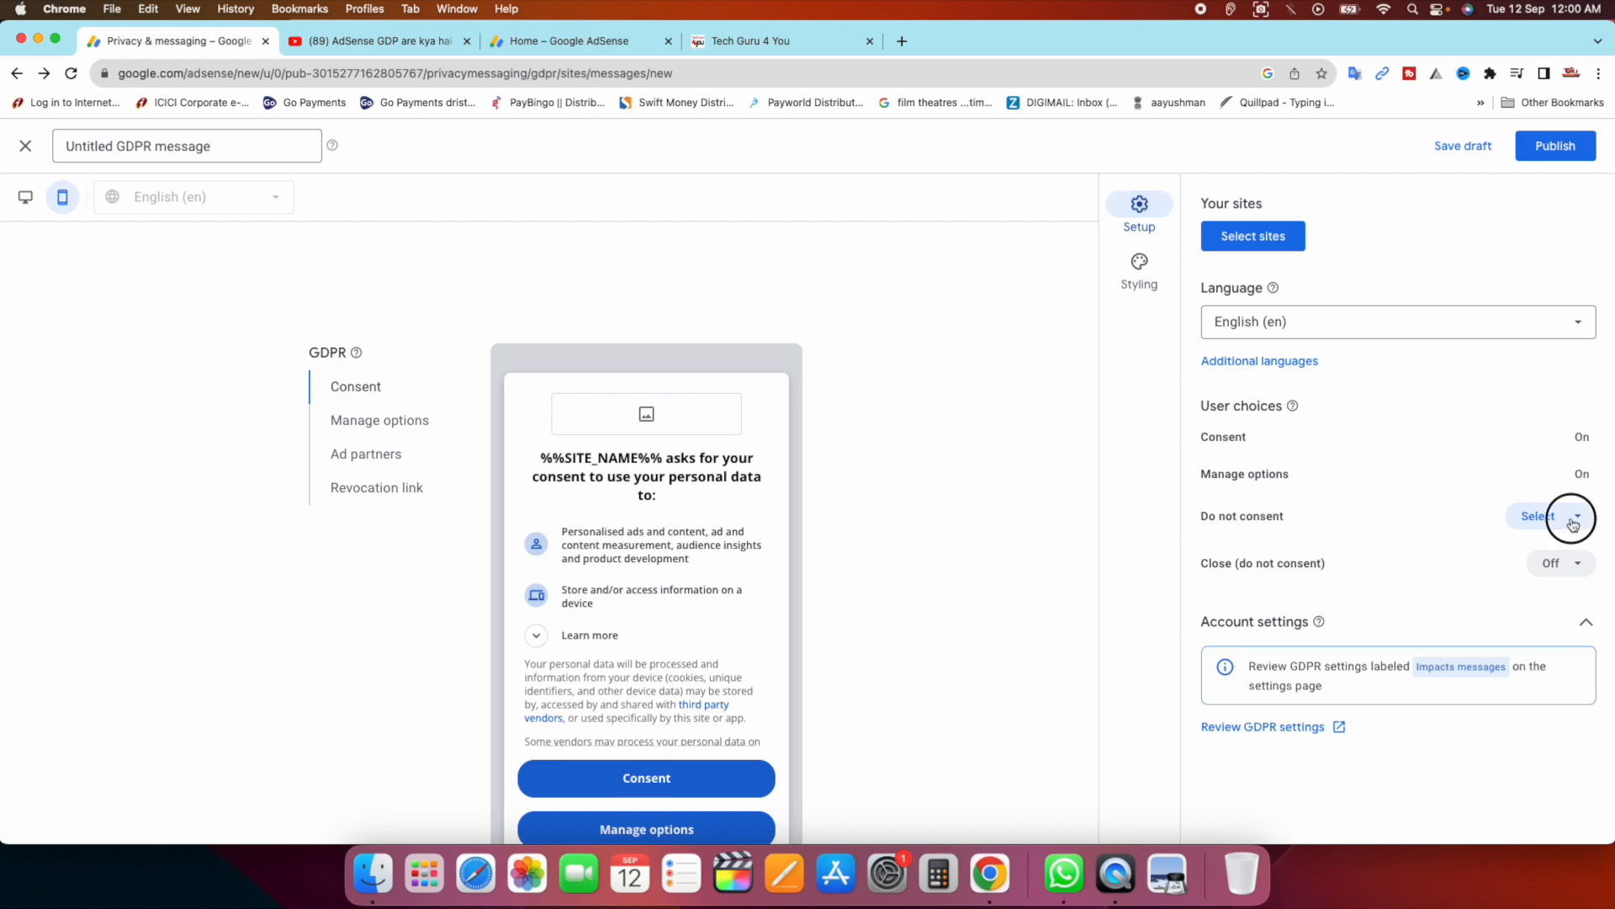
left_click(1531, 565)
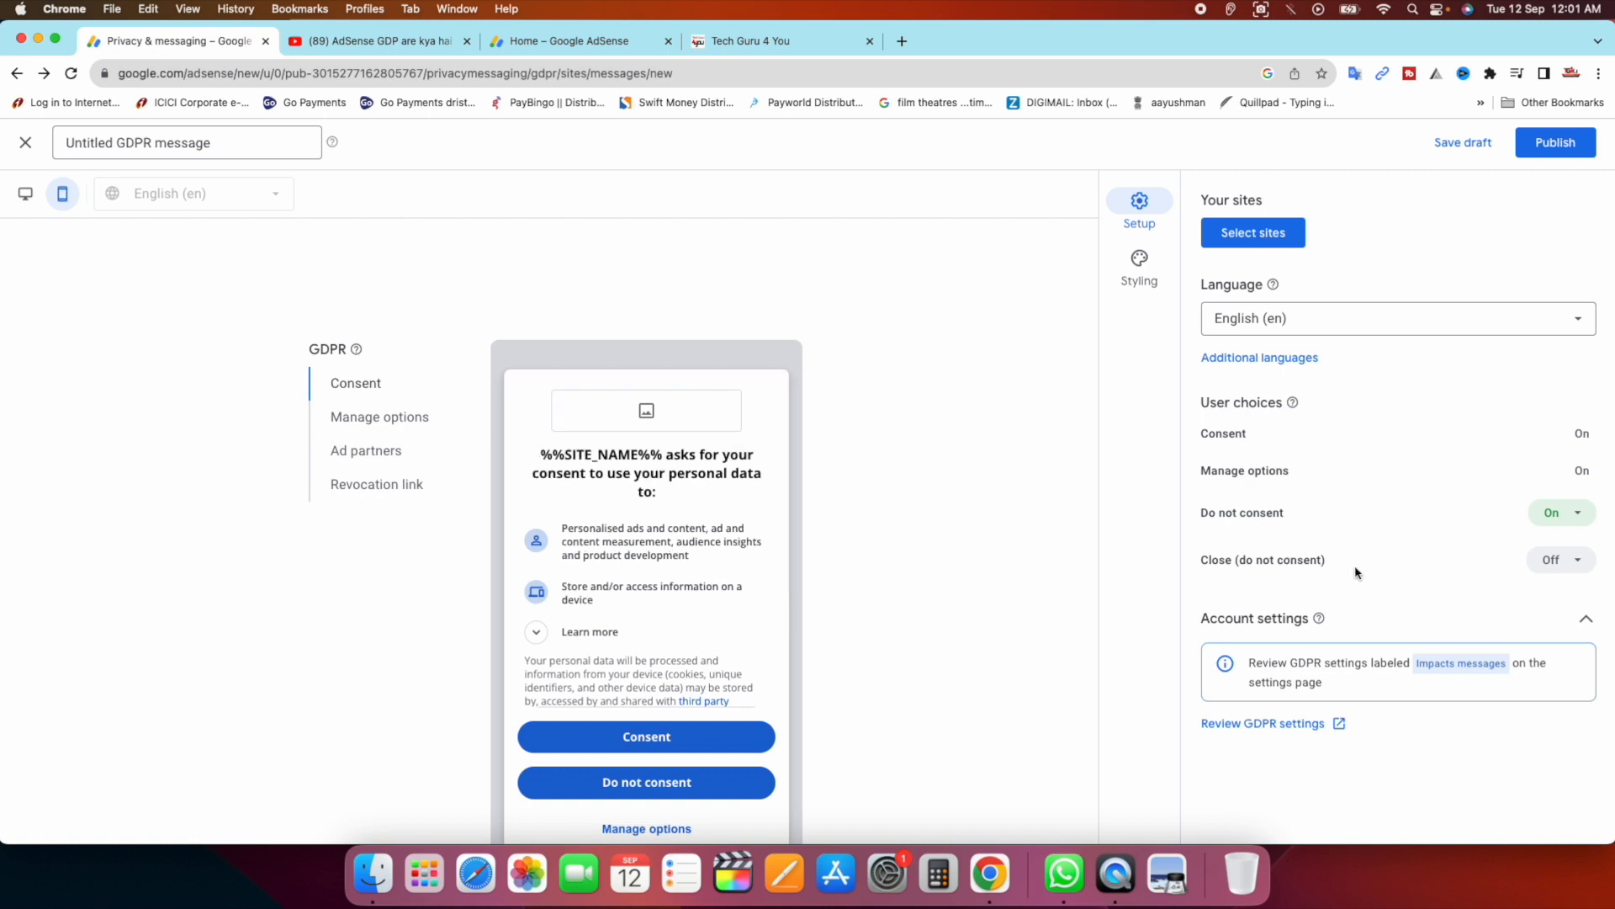
left_click(1575, 570)
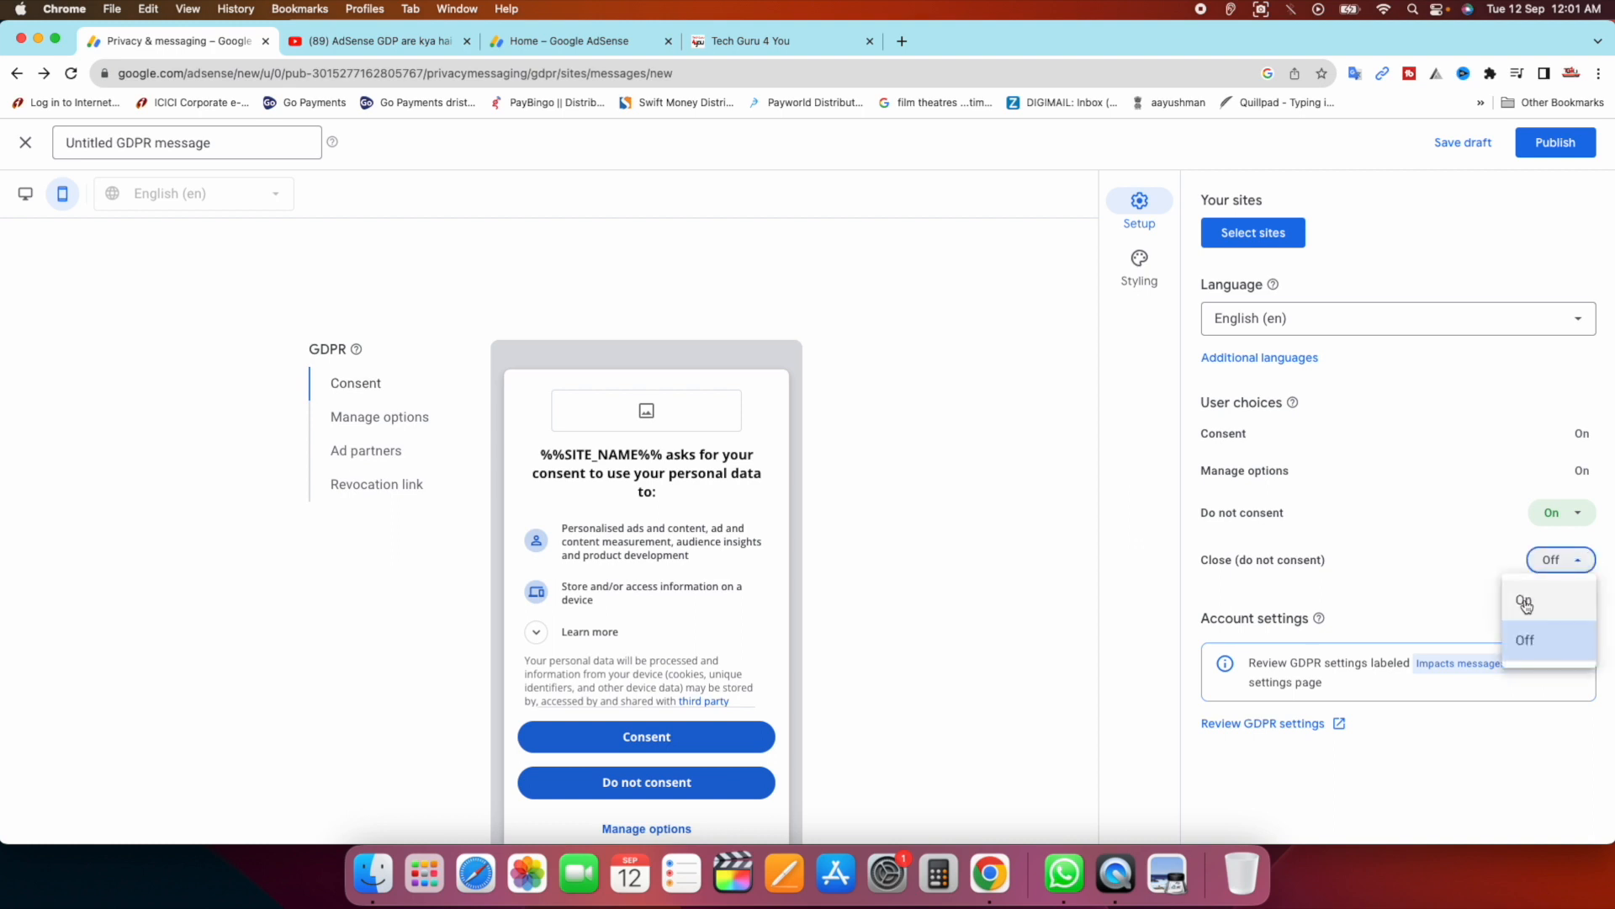
left_click(1525, 605)
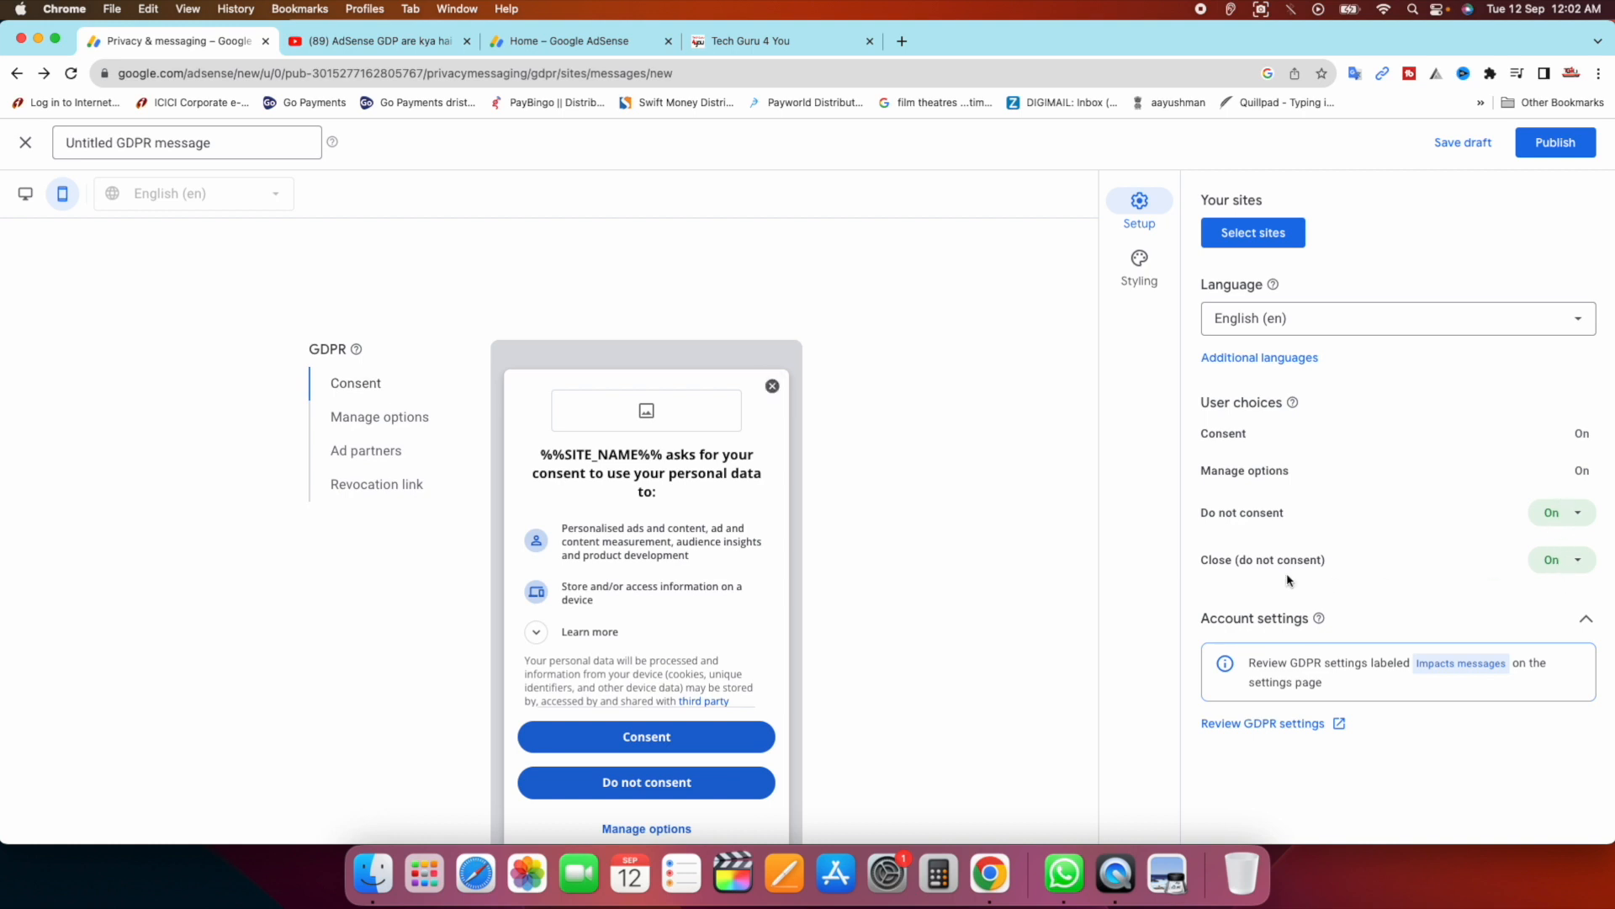
Choose techguru4you.in as the message's site and save techguru4you as its site name.
scroll(1287, 580, "up", 1)
left_click(1248, 246)
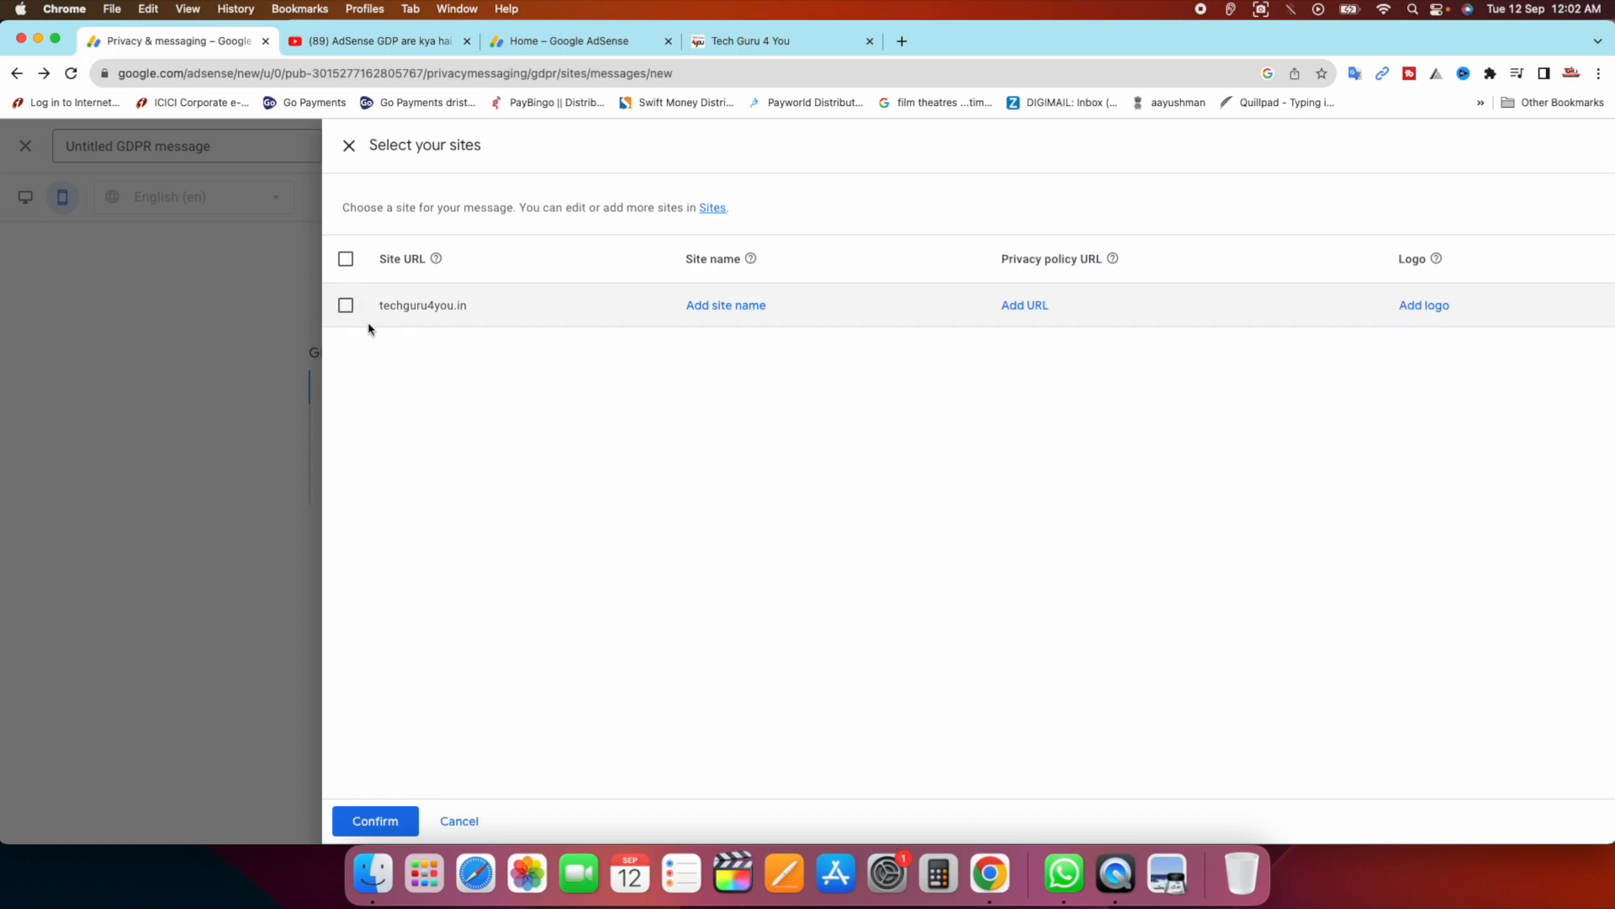
left_click(346, 307)
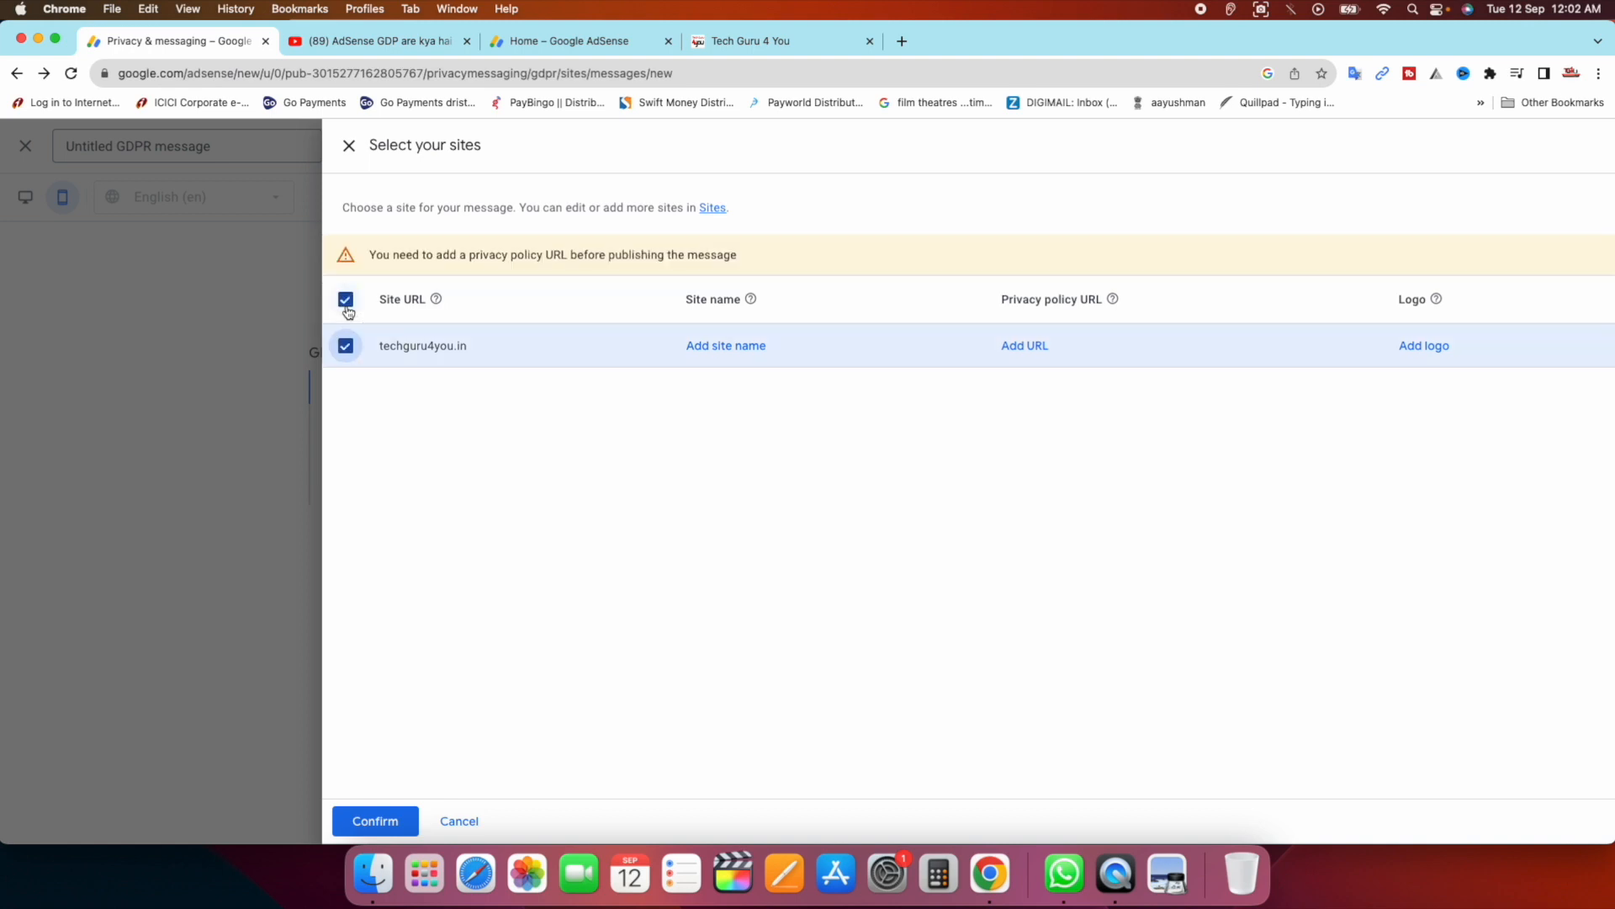
left_click(695, 355)
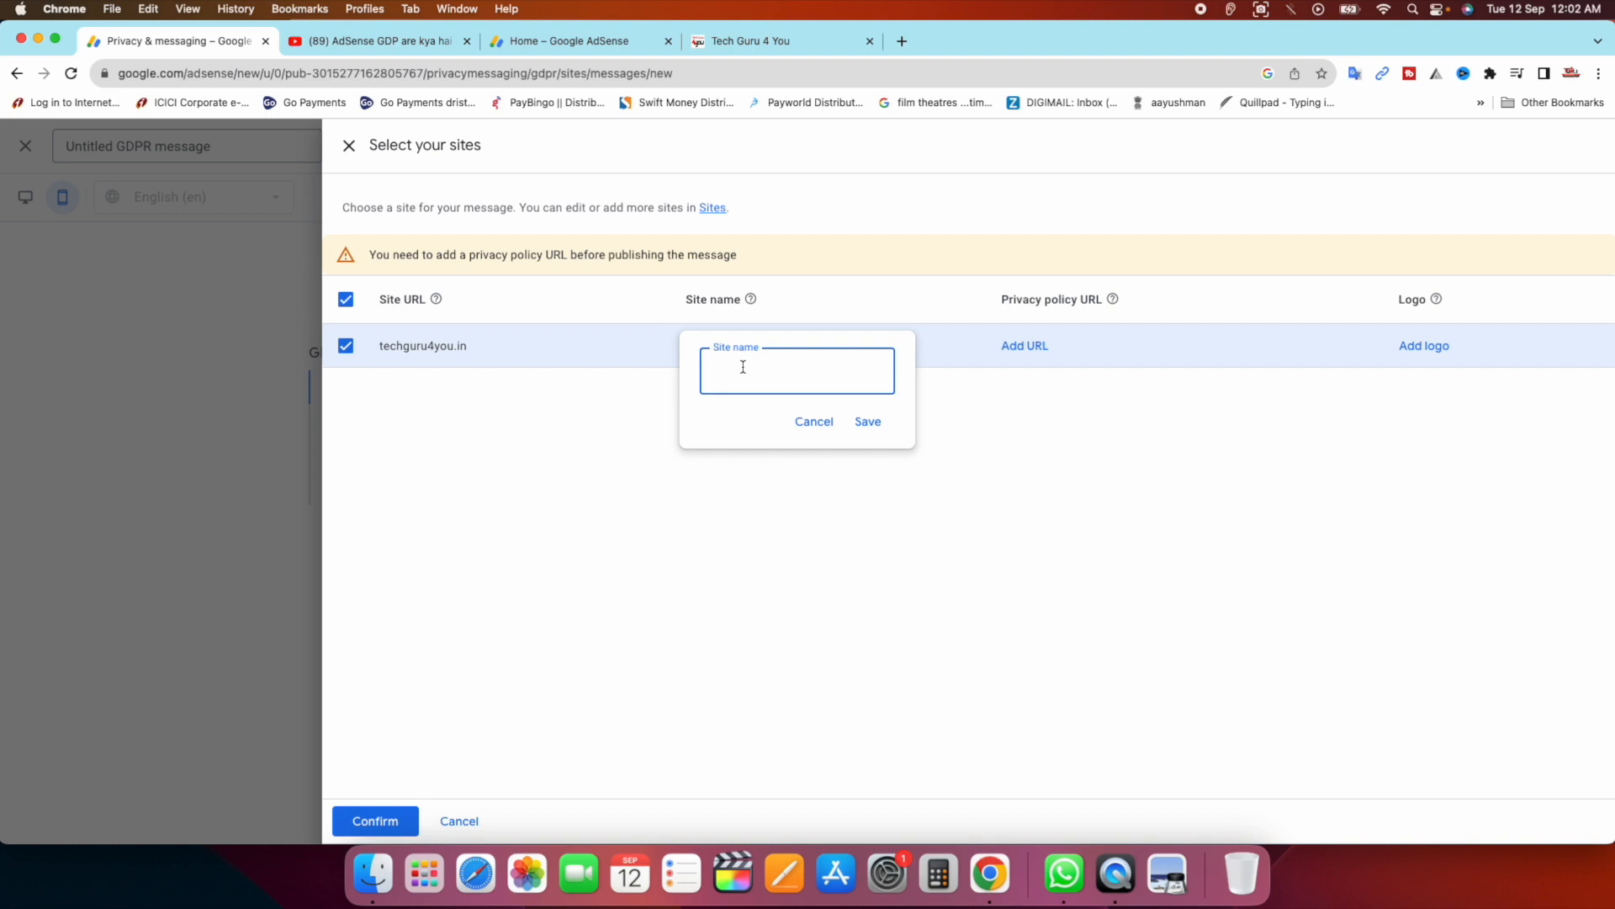
type("tech guru 4 you")
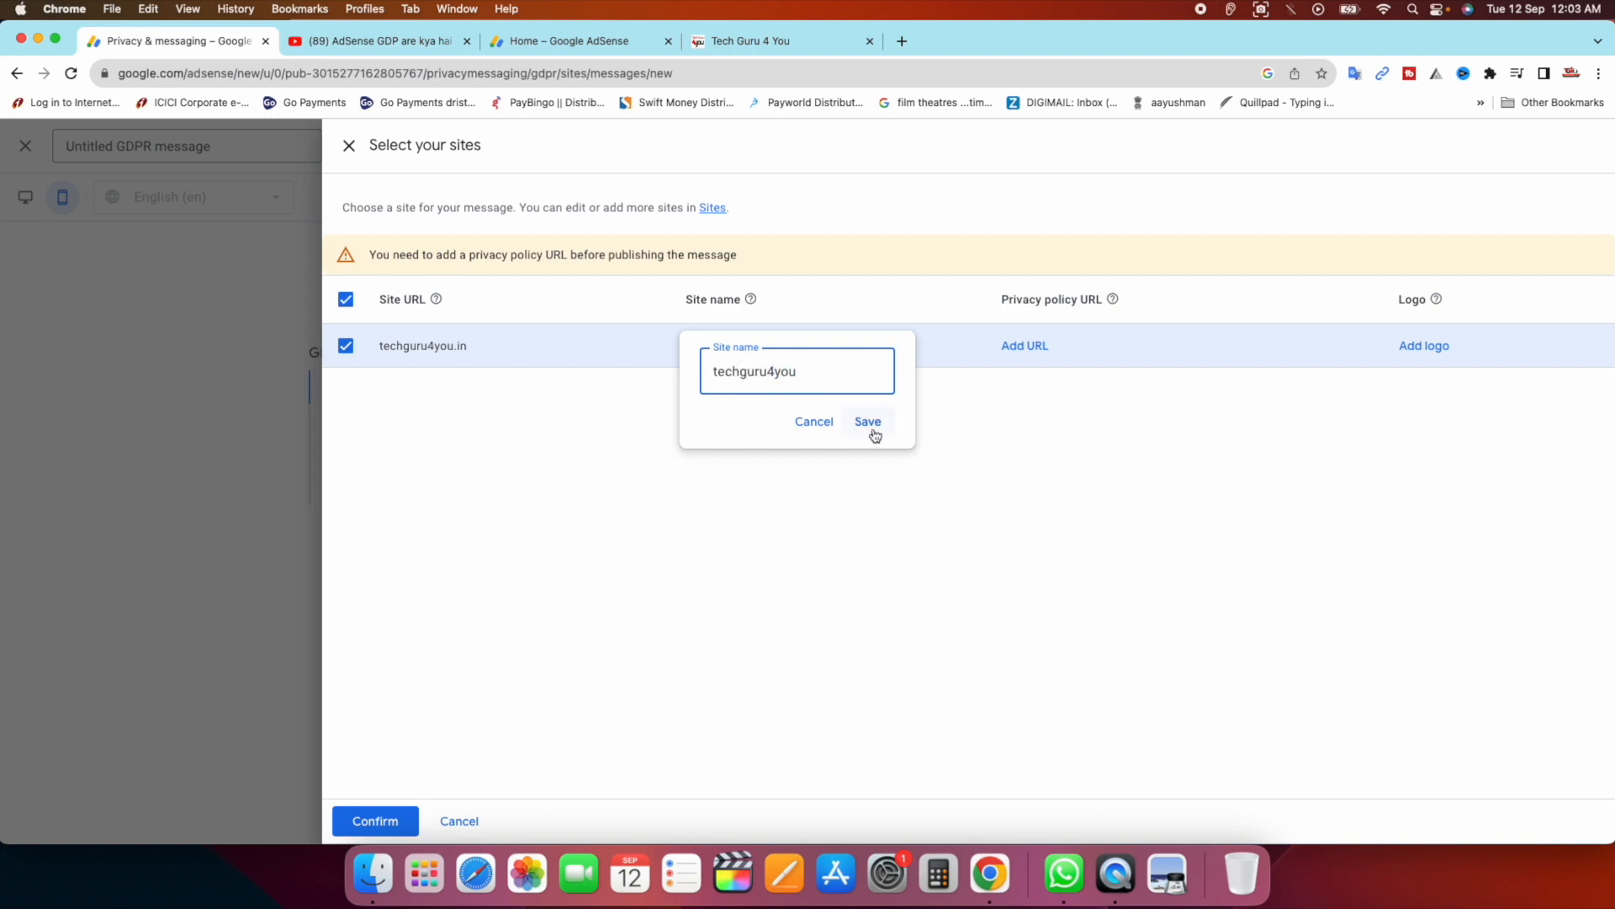
left_click(870, 423)
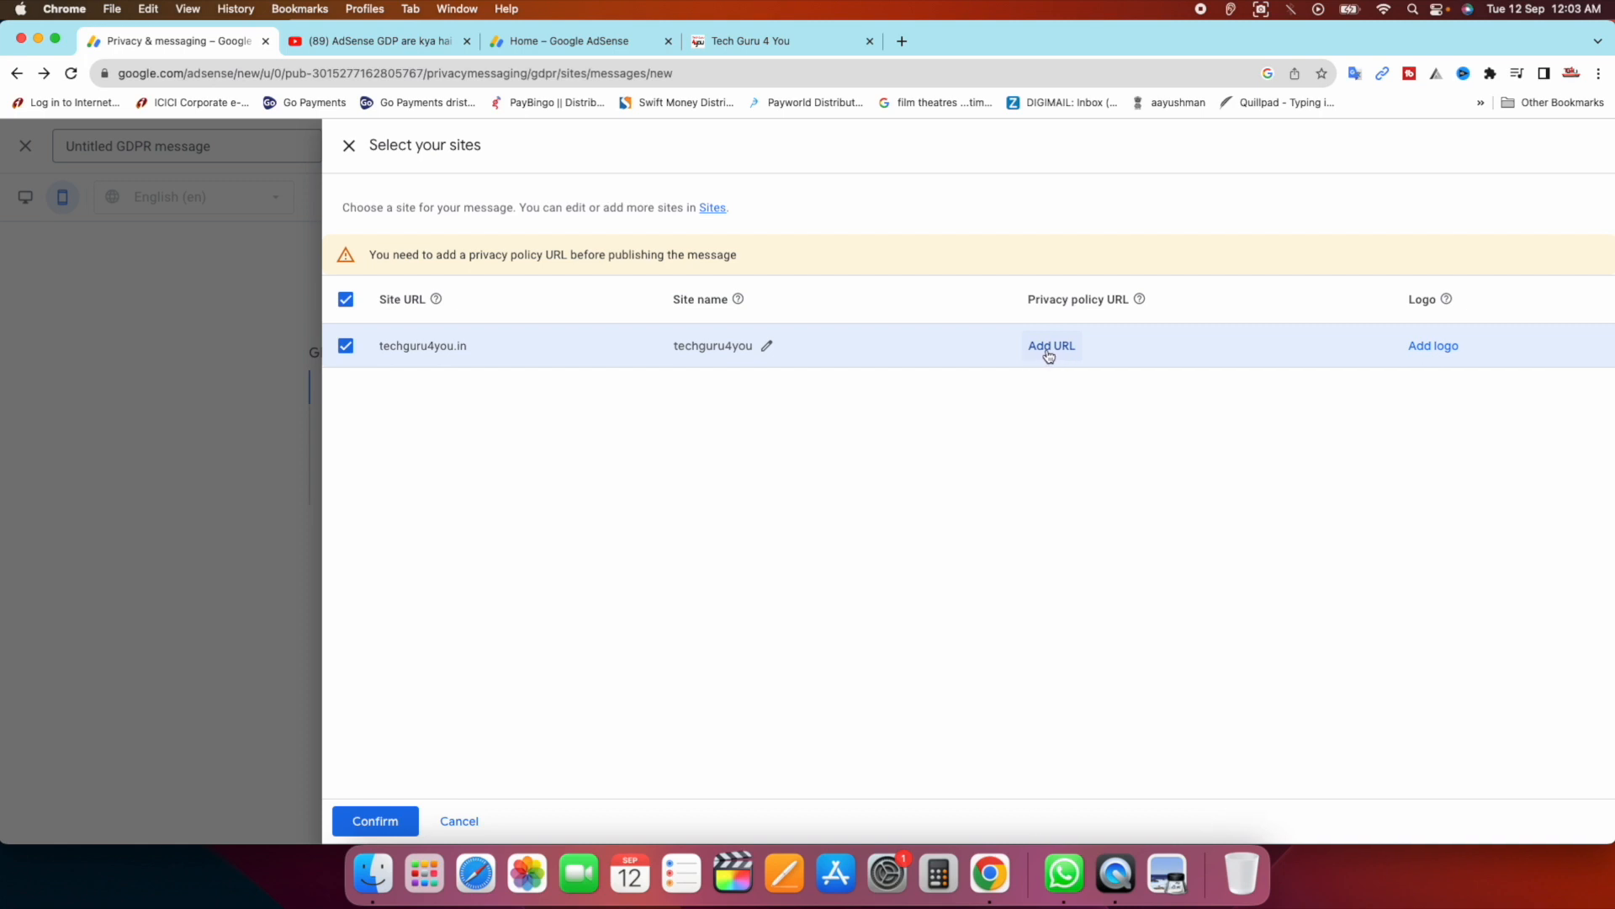
Open the Privacy Policy page linked in the Tech Guru 4 You site's footer in a new tab.
left_click_drag(1023, 301, 1125, 311)
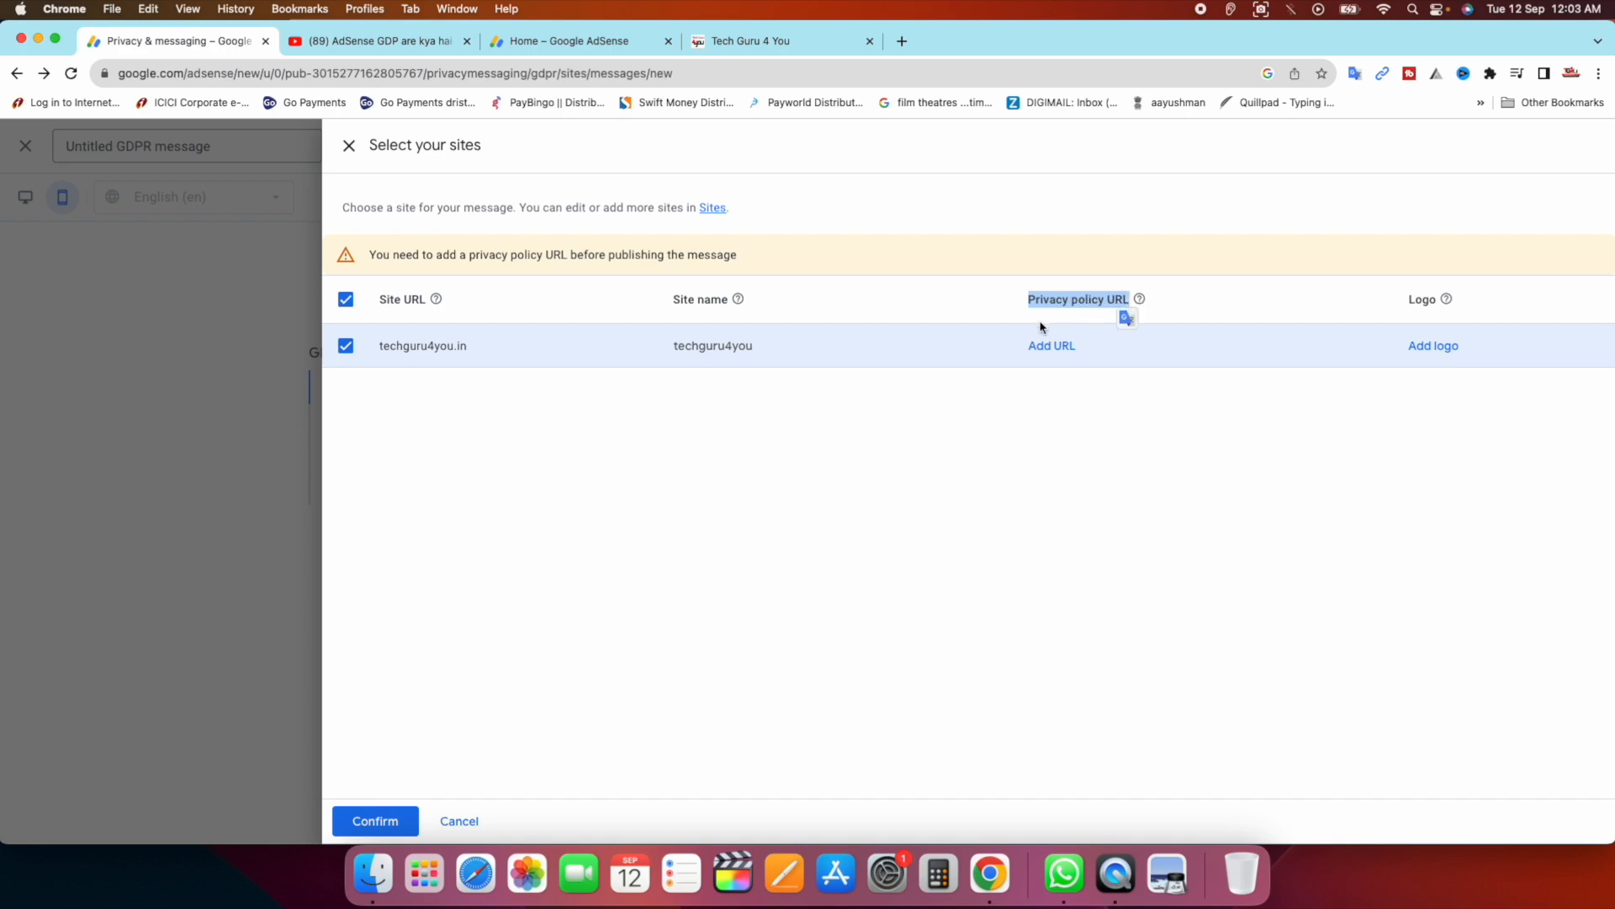
left_click(725, 43)
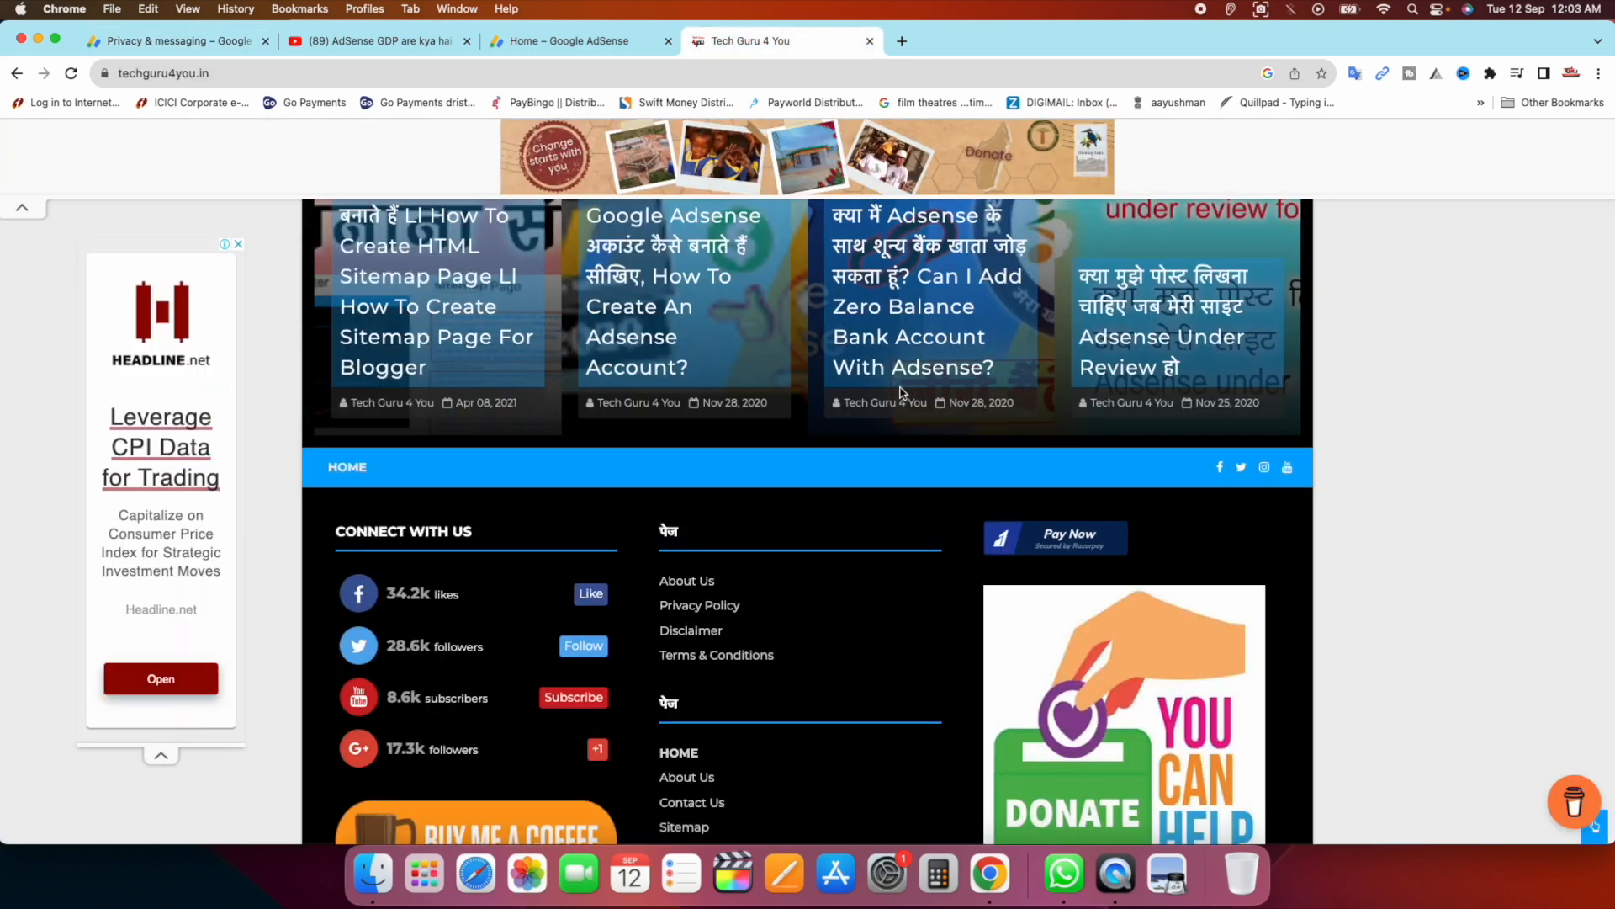
scroll(782, 648, "down", 3)
scroll(721, 508, "up", 2)
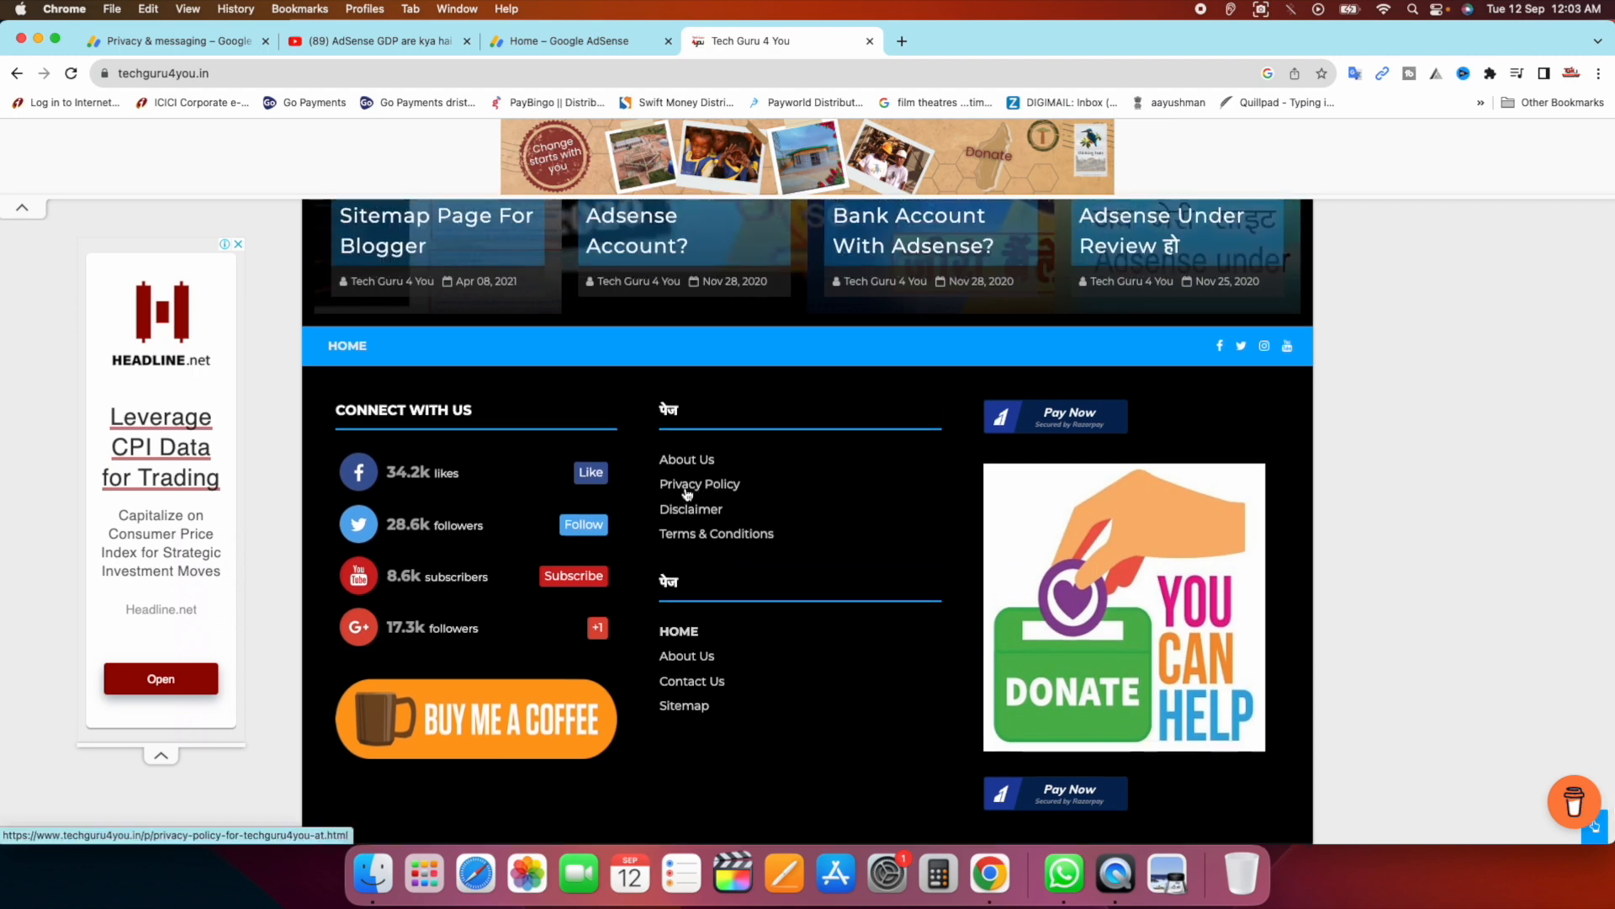
right_click(683, 493)
left_click(732, 498)
left_click(1034, 40)
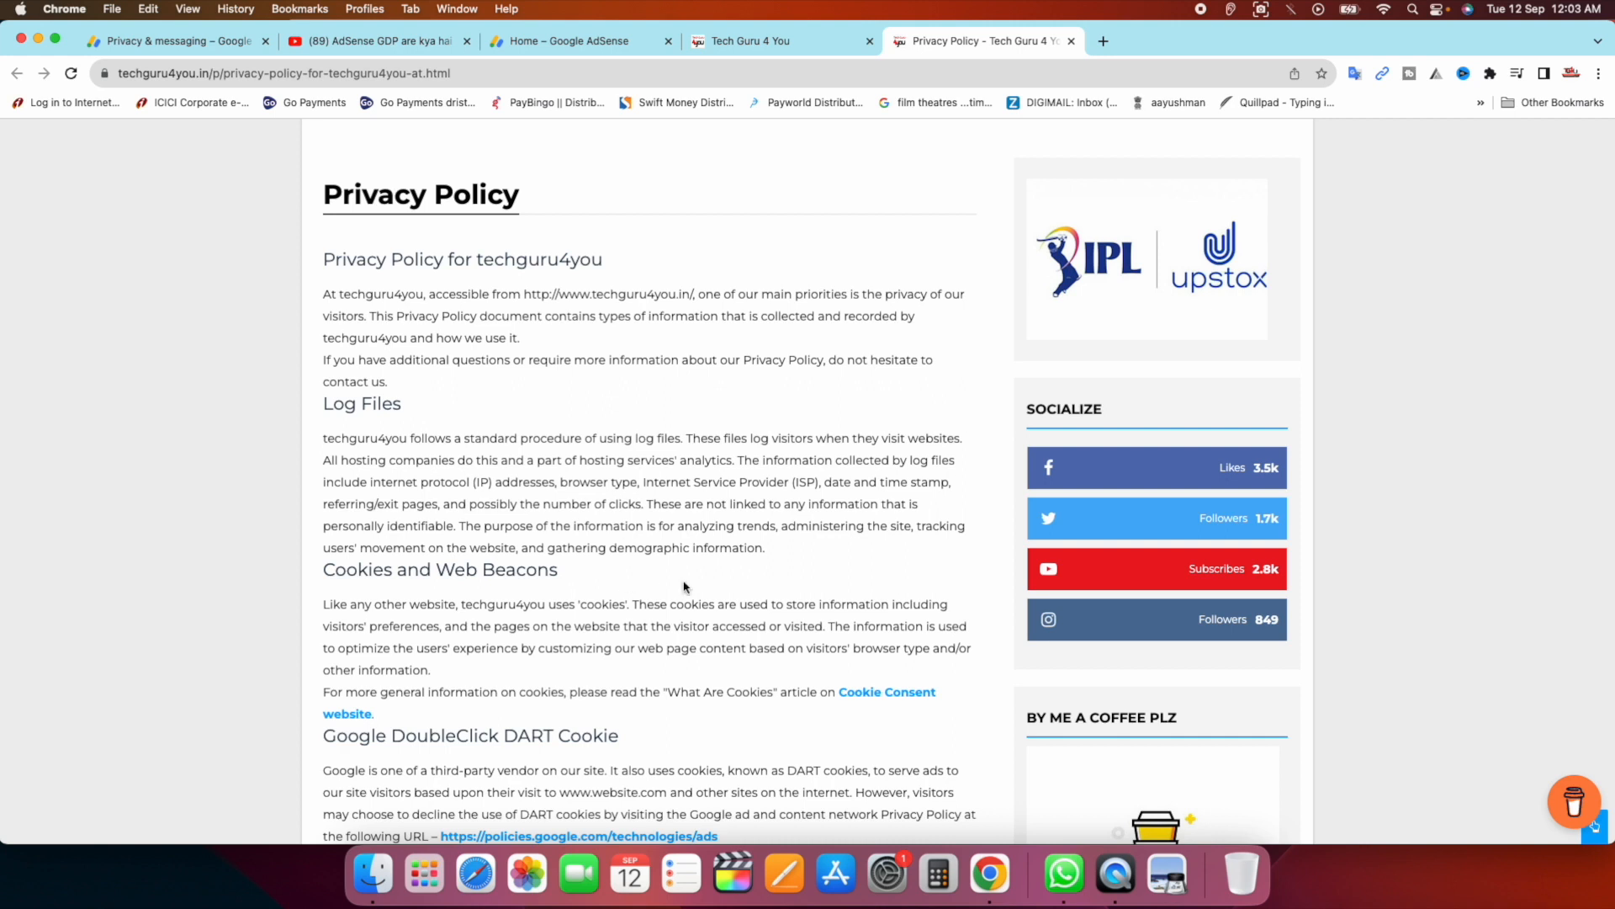
scroll(263, 440, "up", 5)
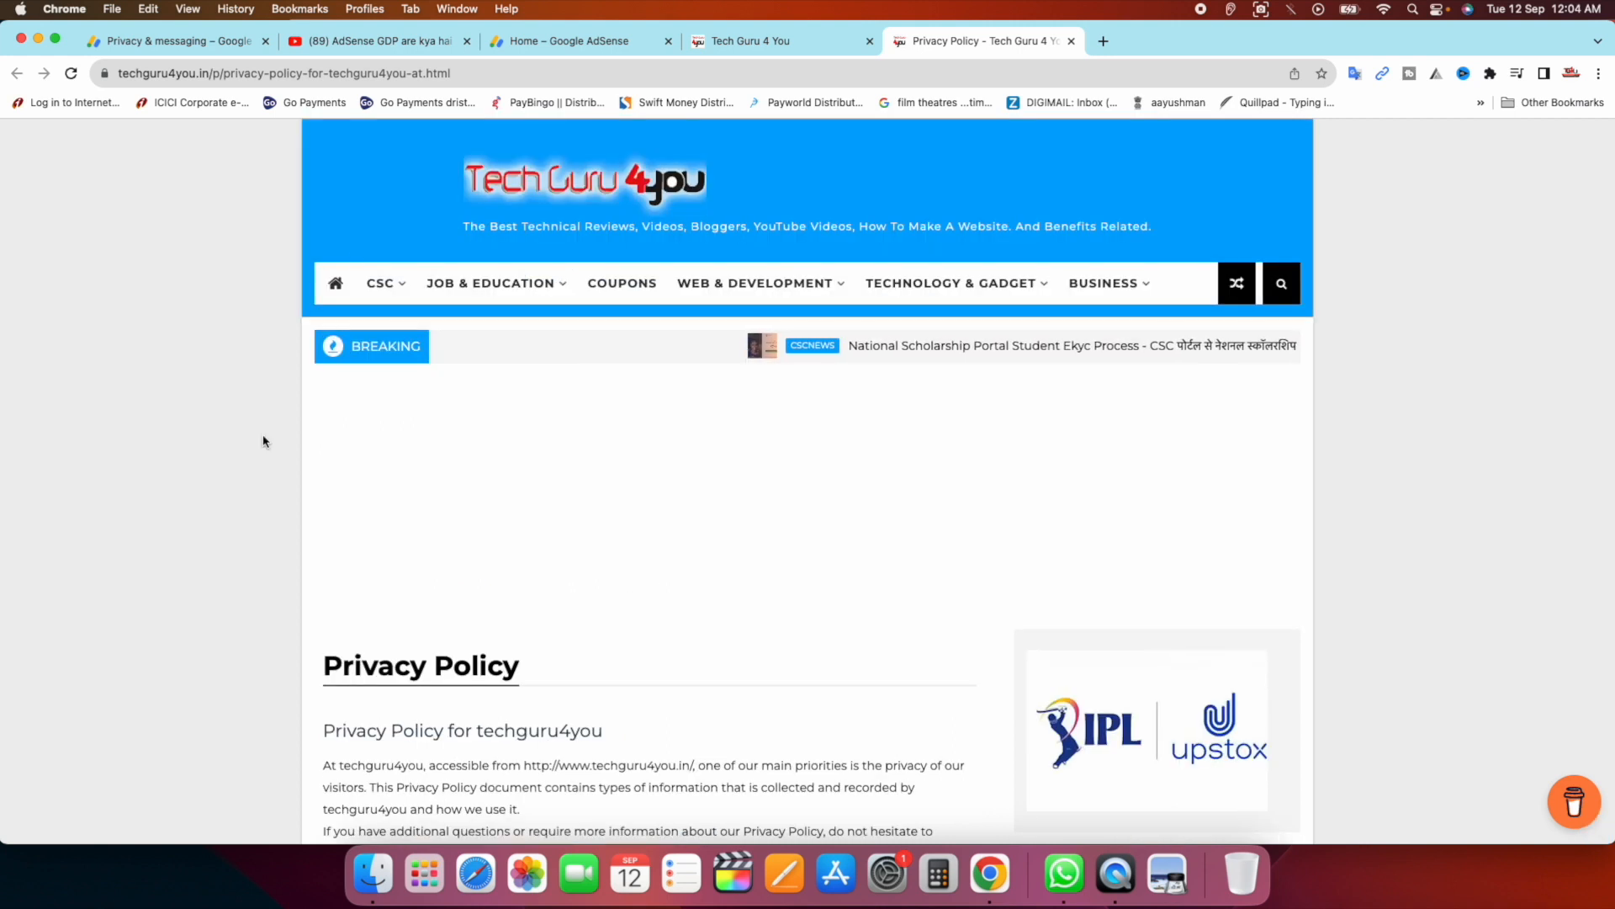
left_click(457, 72)
key("super+c")
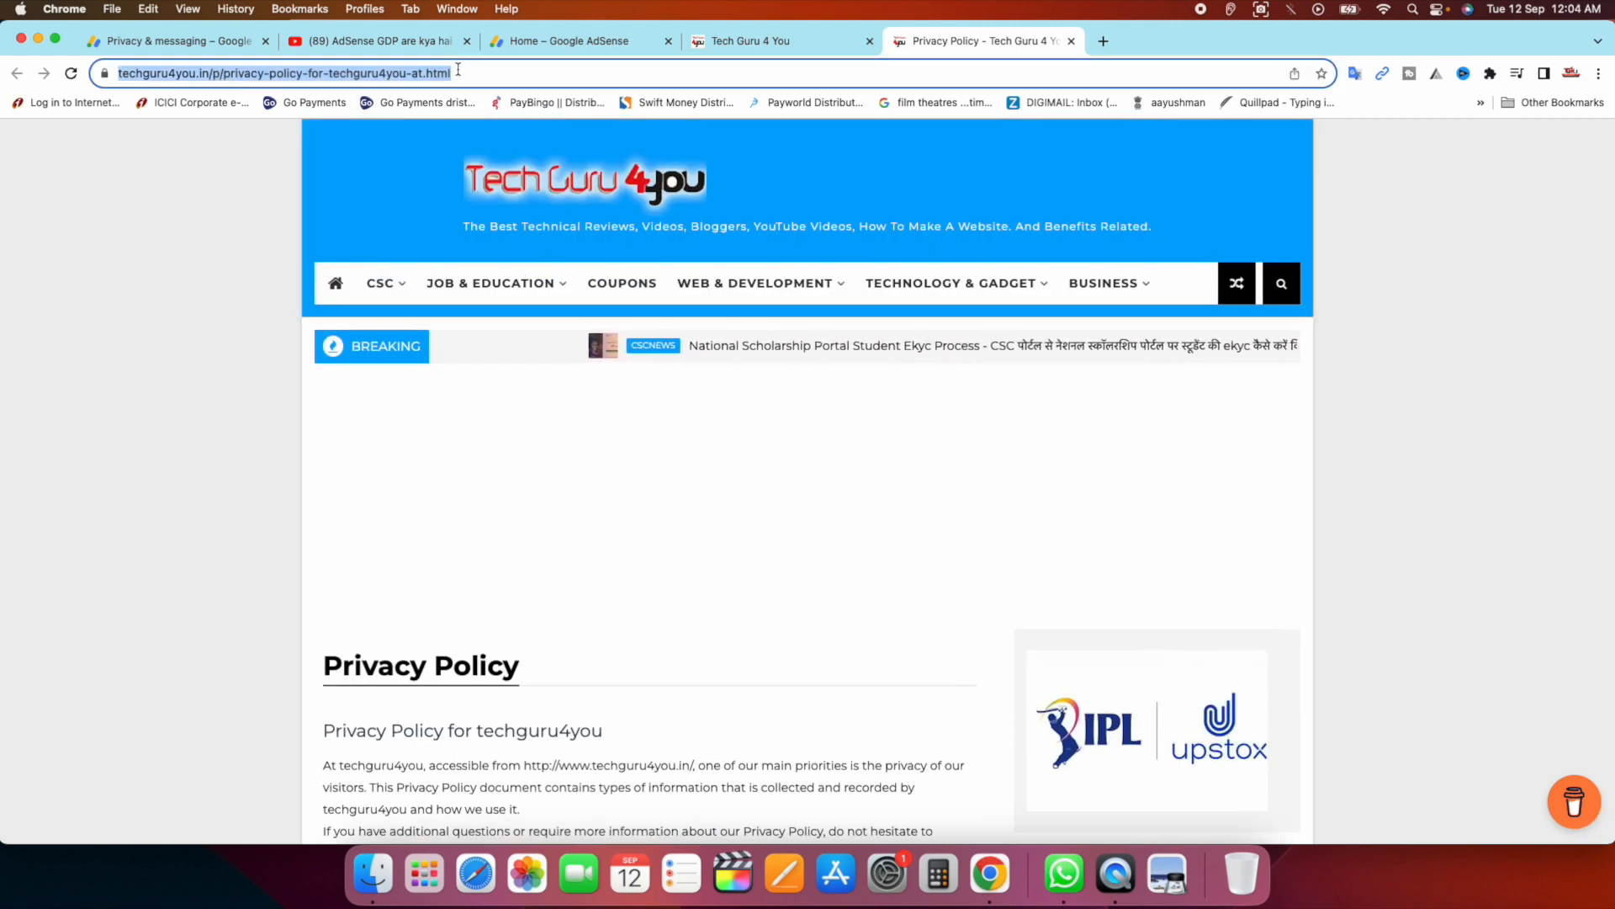
key("ctrl+Tab")
left_click(1046, 350)
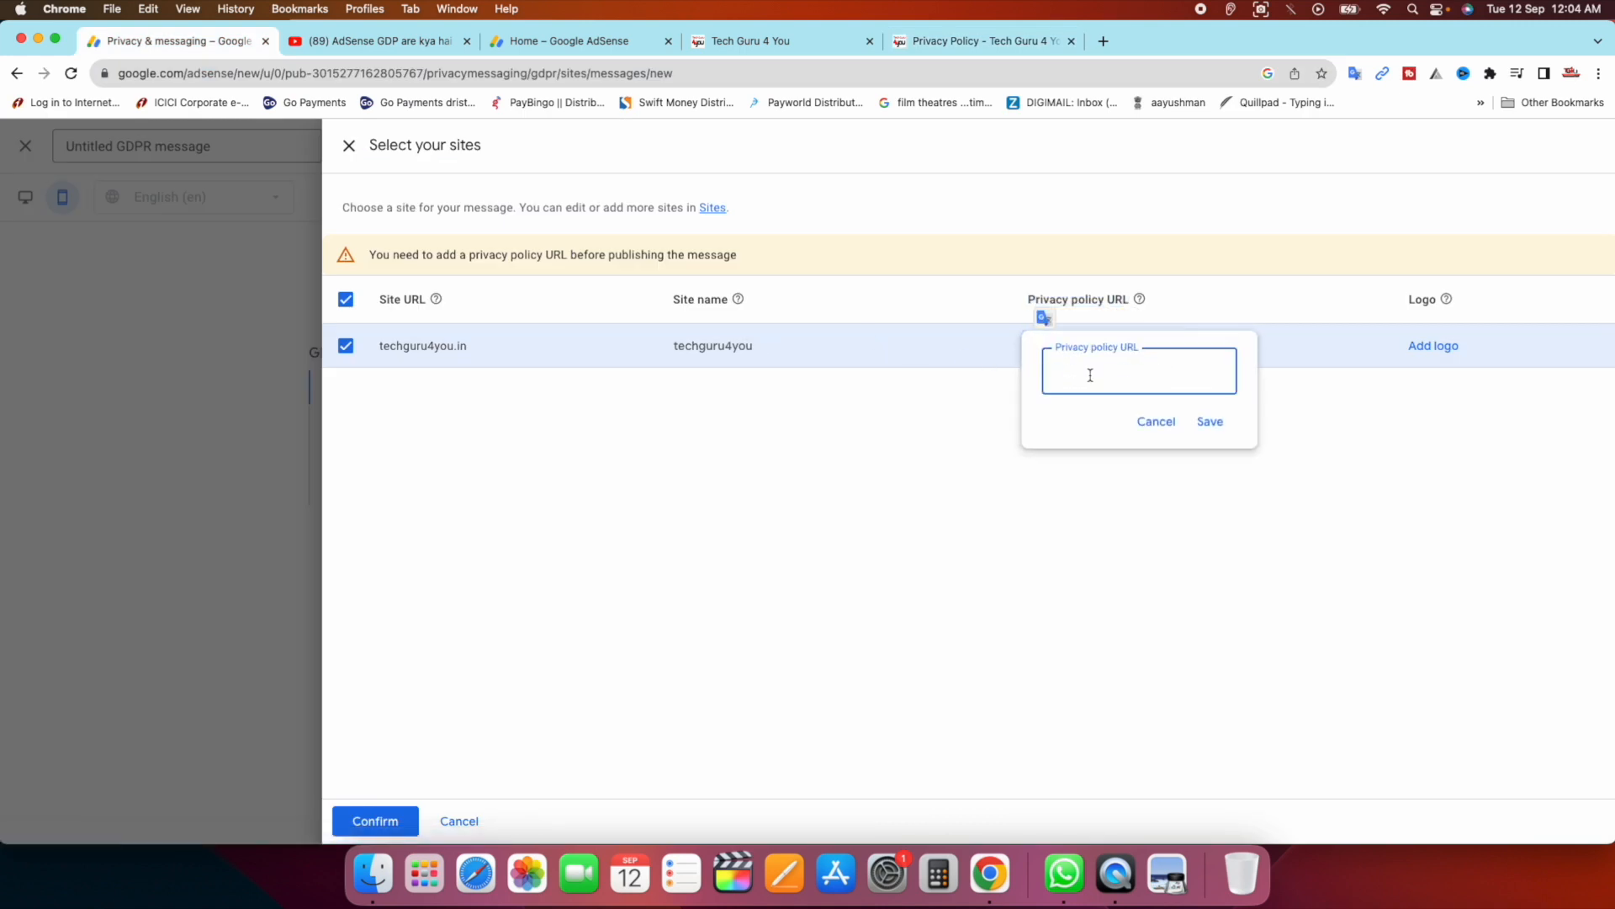
key("super+v")
left_click(1209, 422)
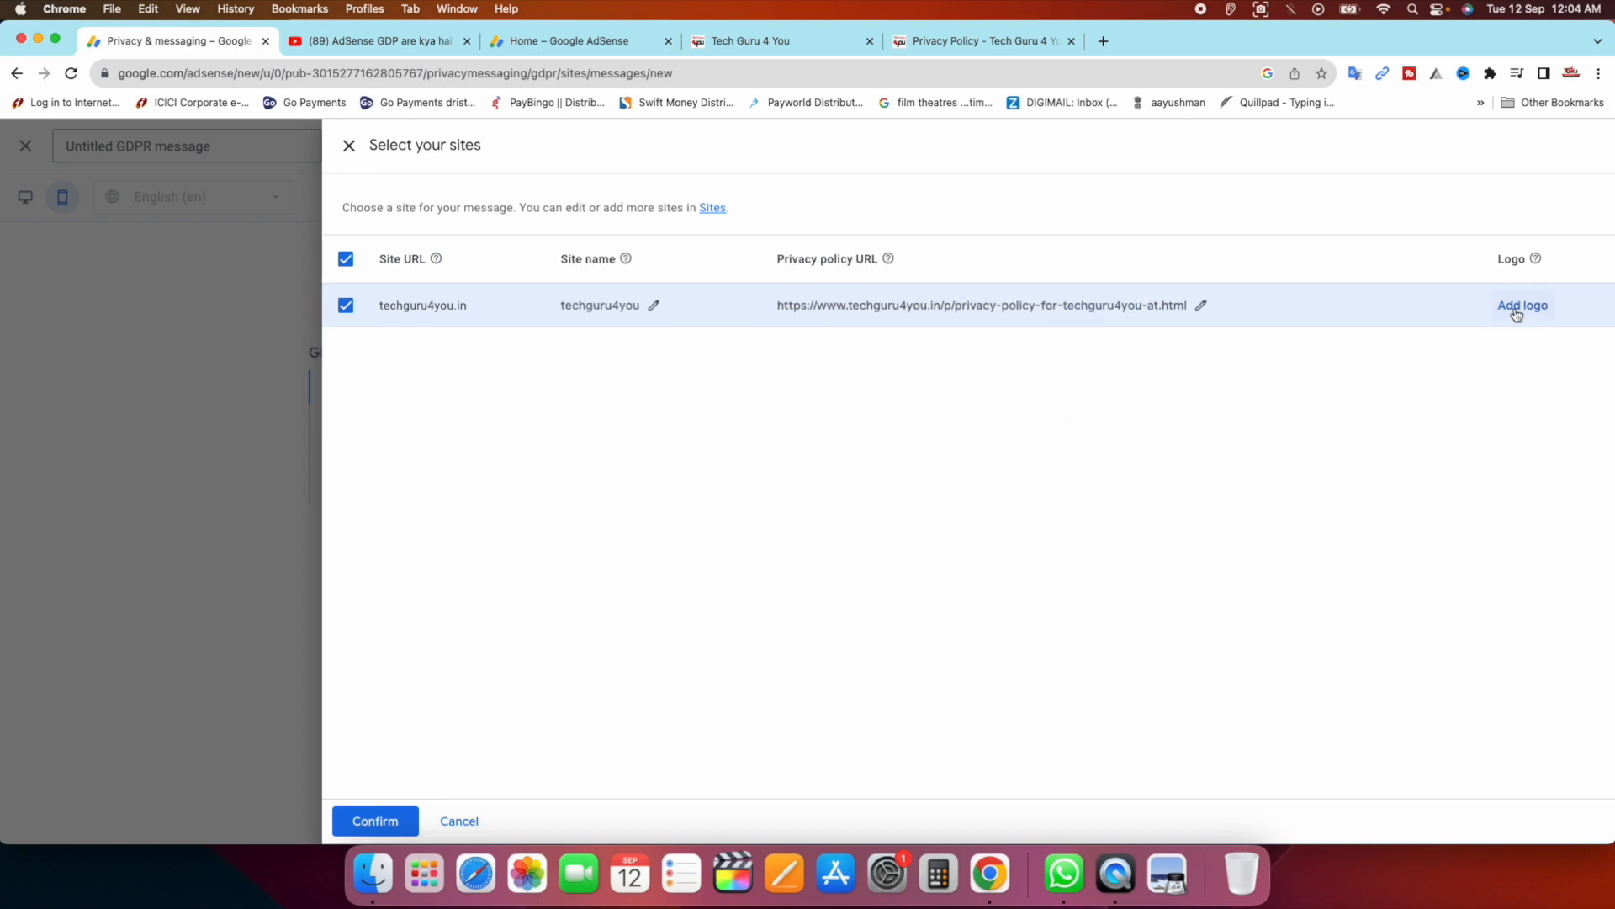
Upload logo tech guru.png as the techguru4you.in logo and confirm the message's site selection.
left_click(967, 40)
left_click(1521, 316)
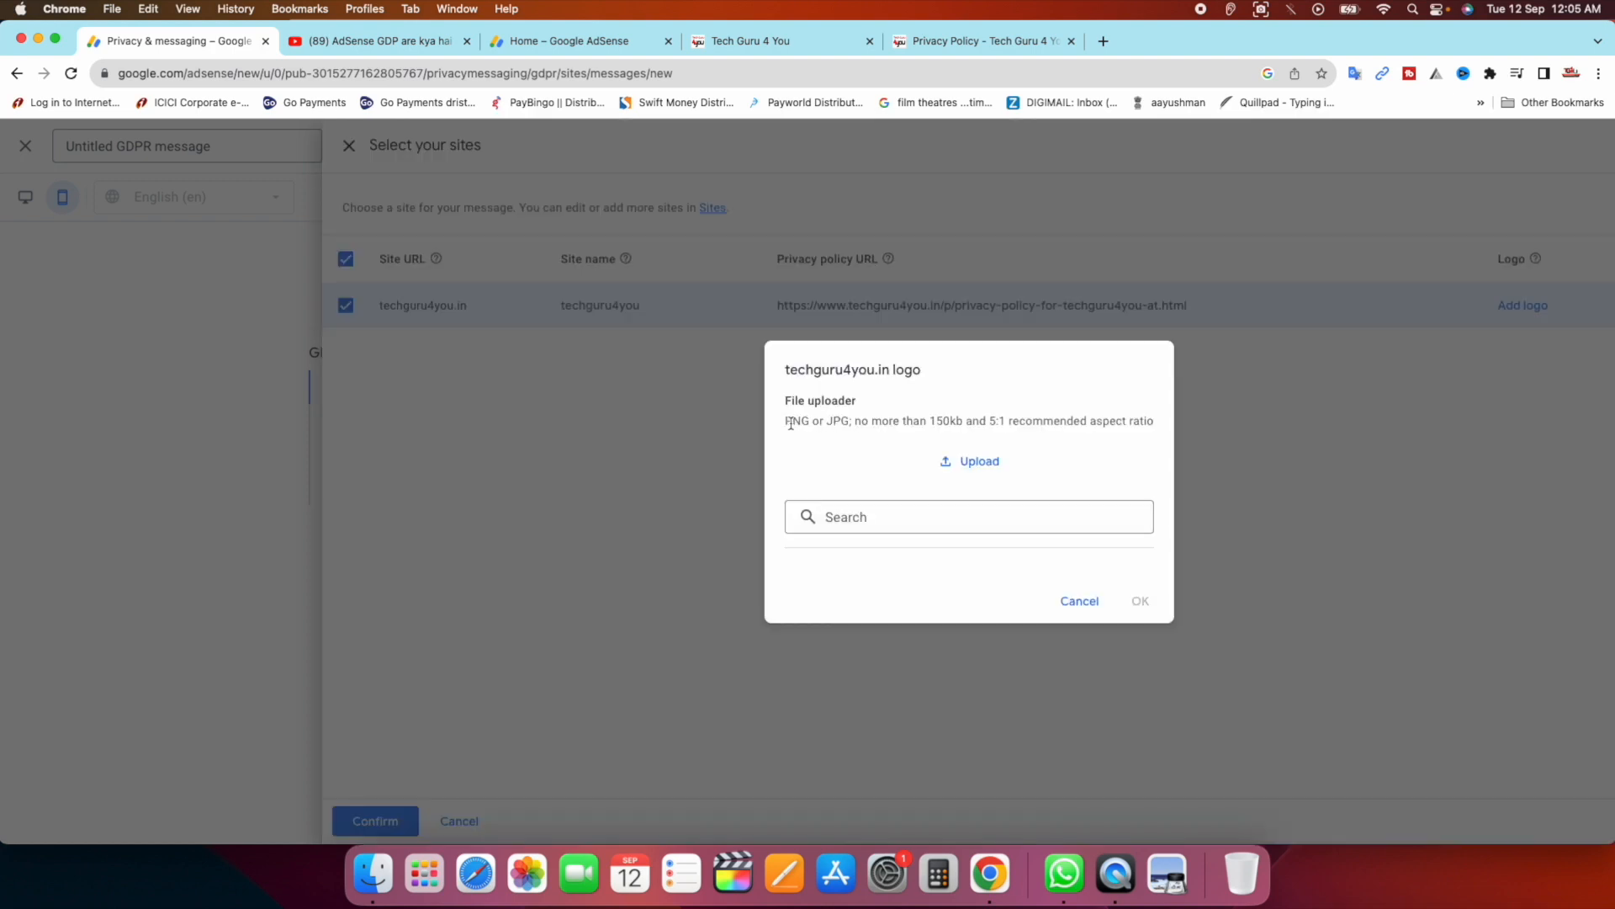
double_click(789, 421)
double_click(840, 420)
left_click(926, 417)
left_click_drag(930, 425, 958, 420)
left_click(974, 462)
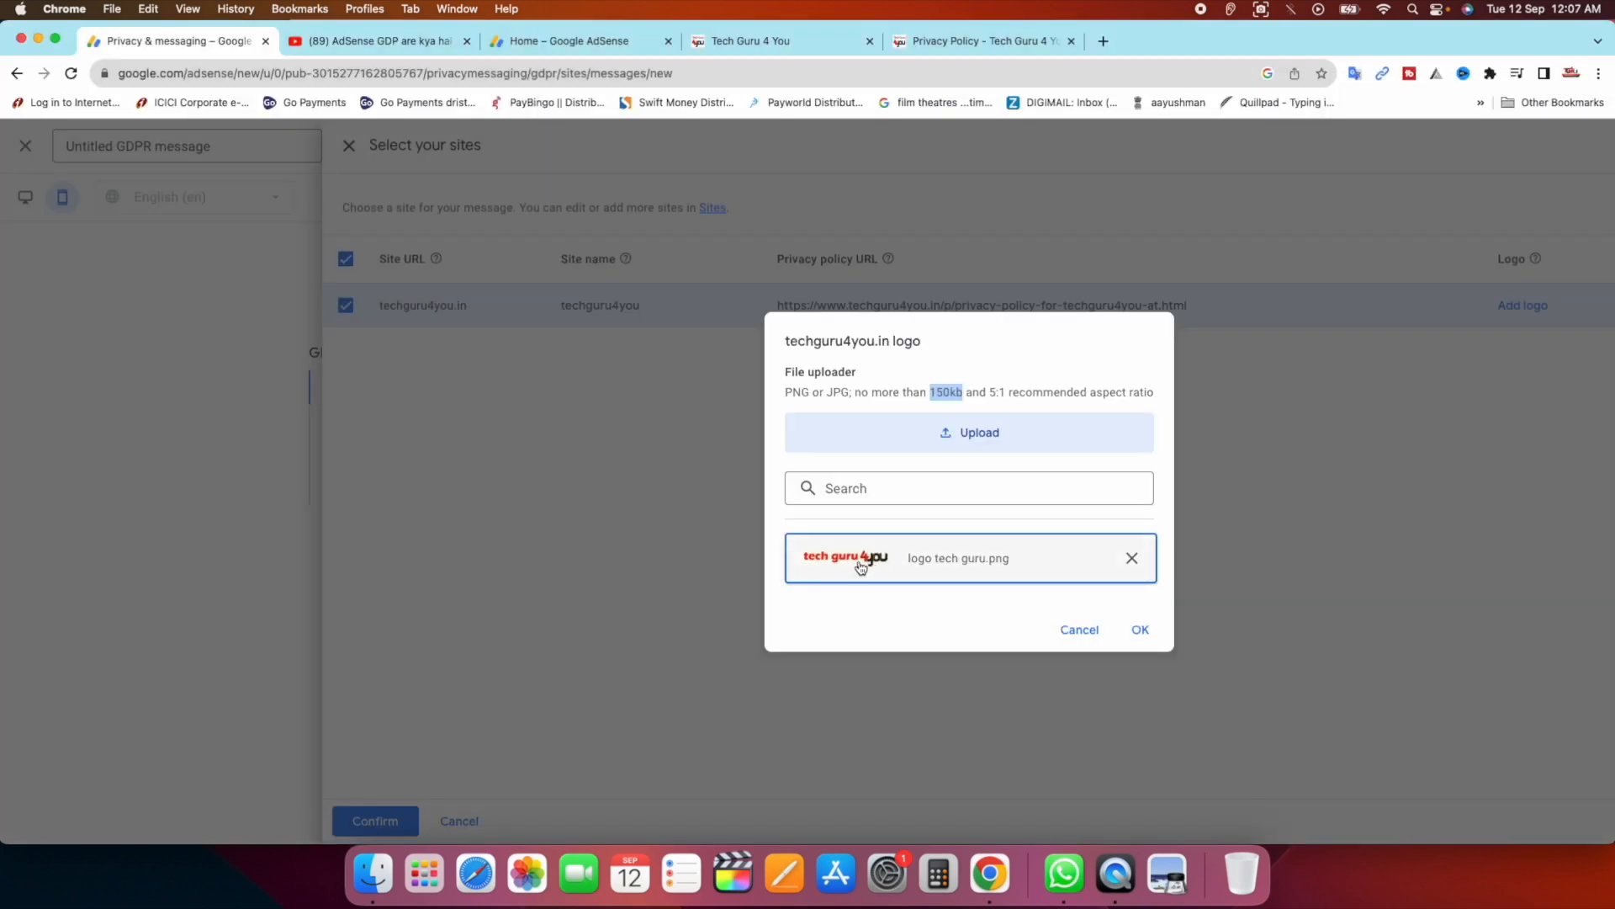
left_click(1140, 631)
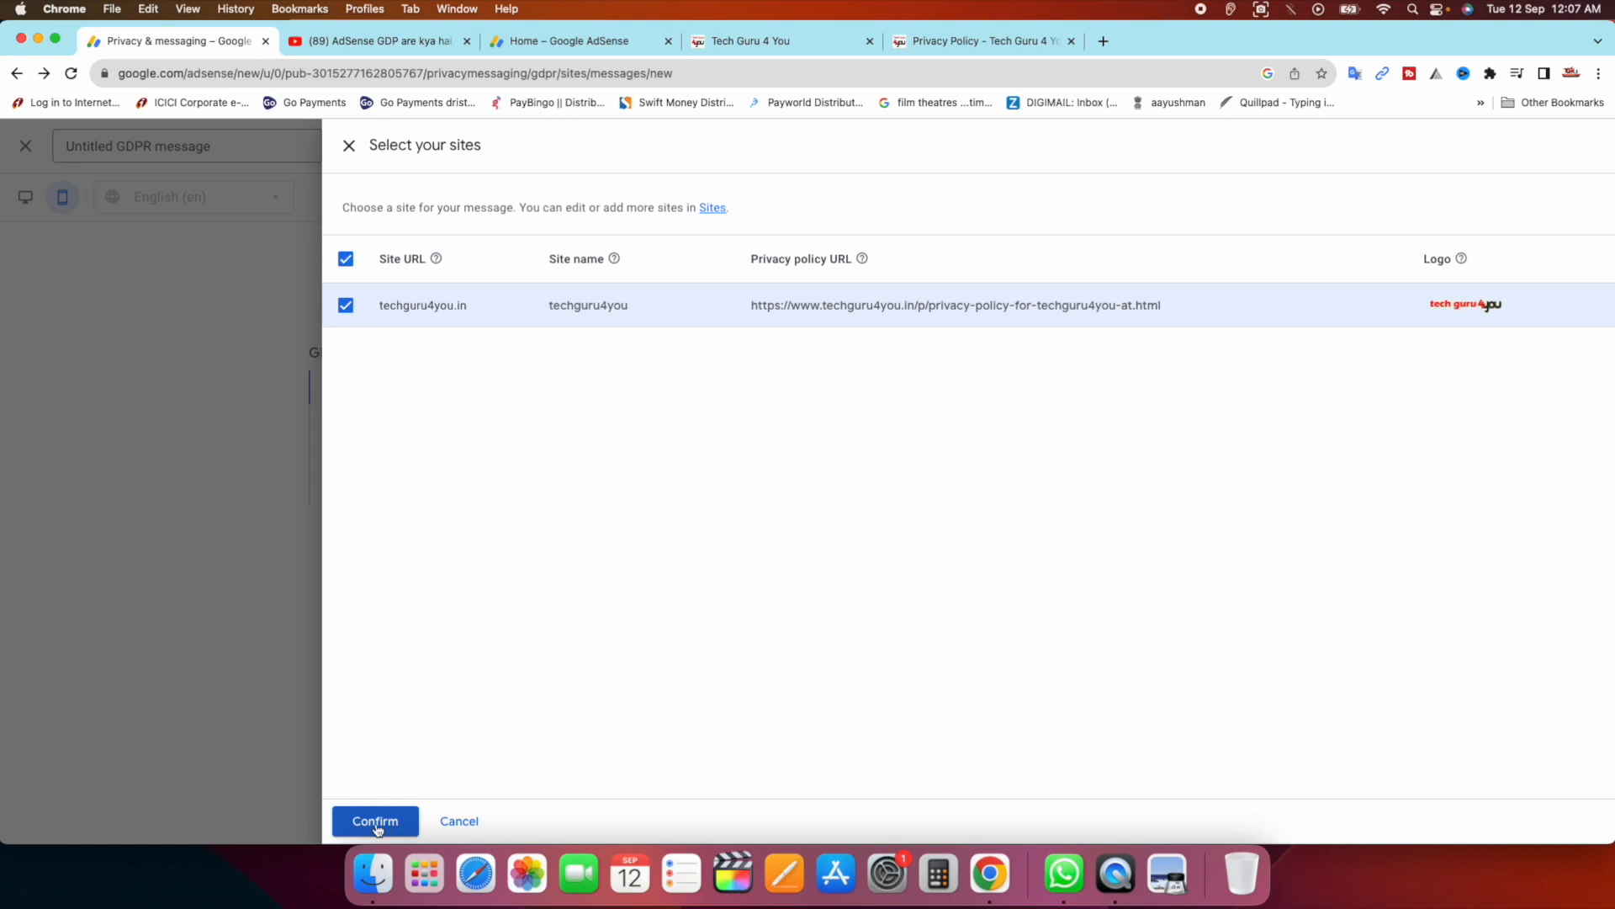
left_click(375, 822)
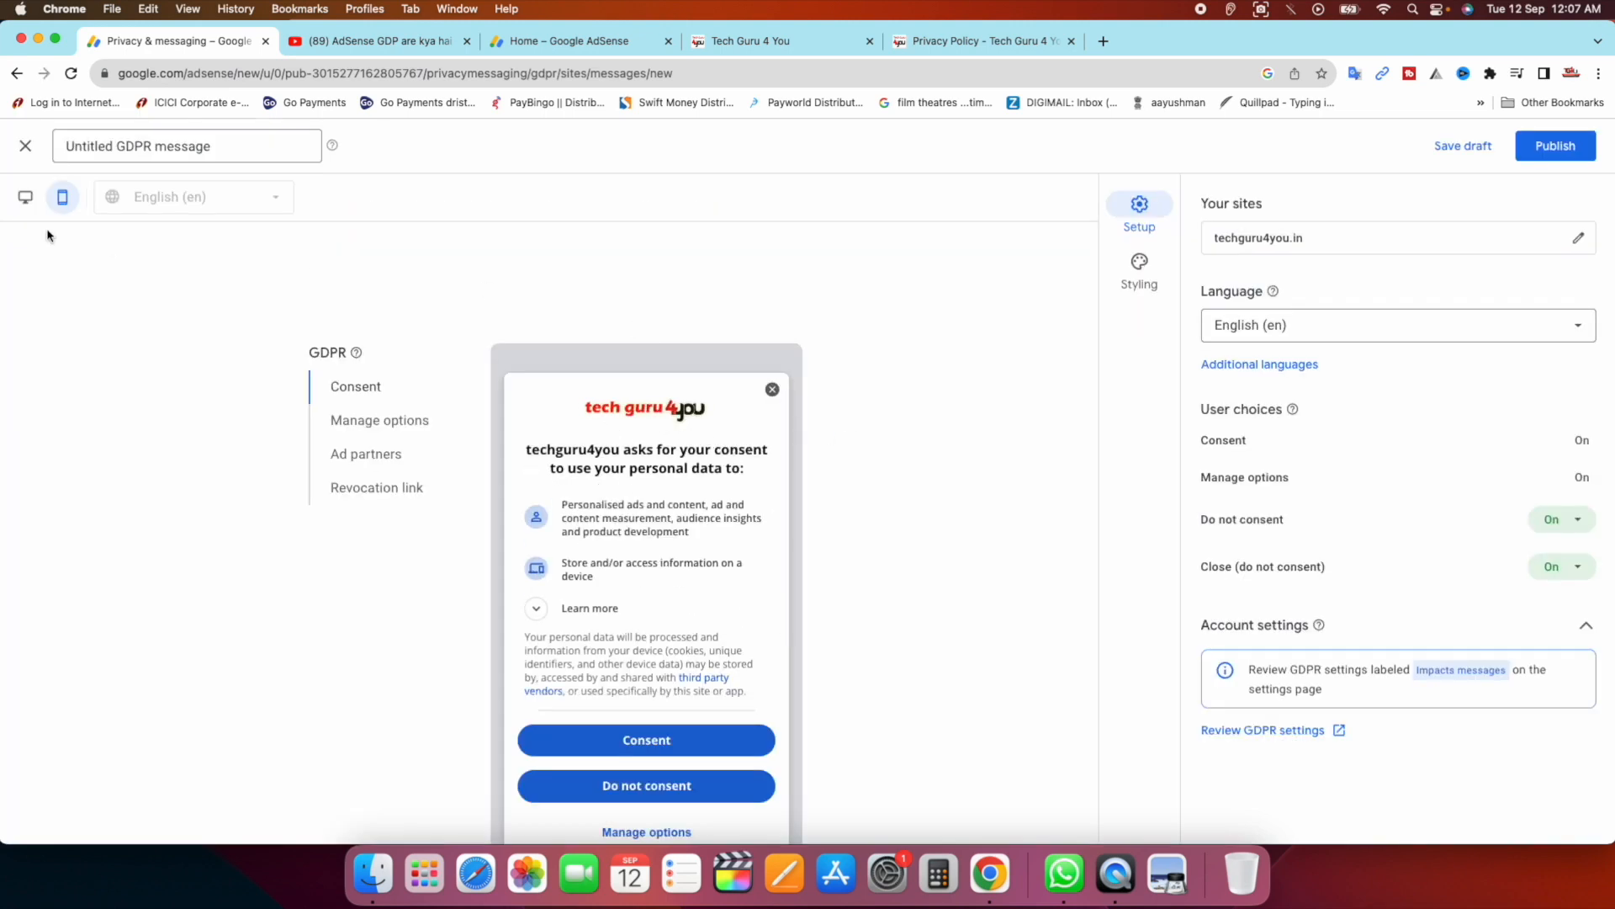
Check the consent message in the desktop preview and publish it.
left_click(26, 198)
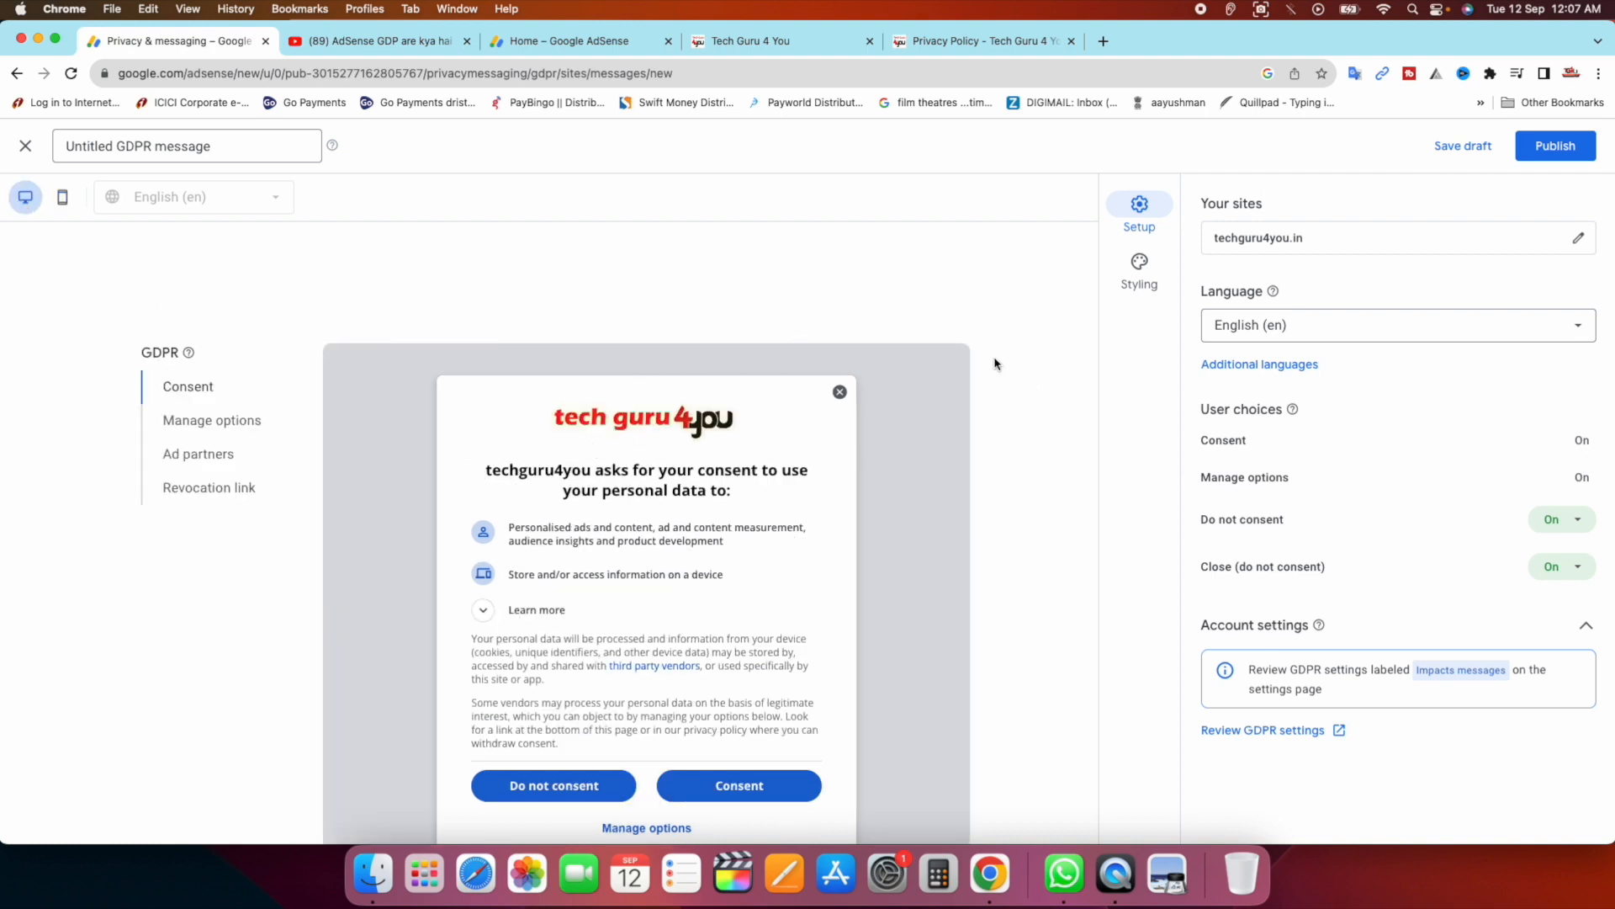
scroll(995, 360, "down", 1)
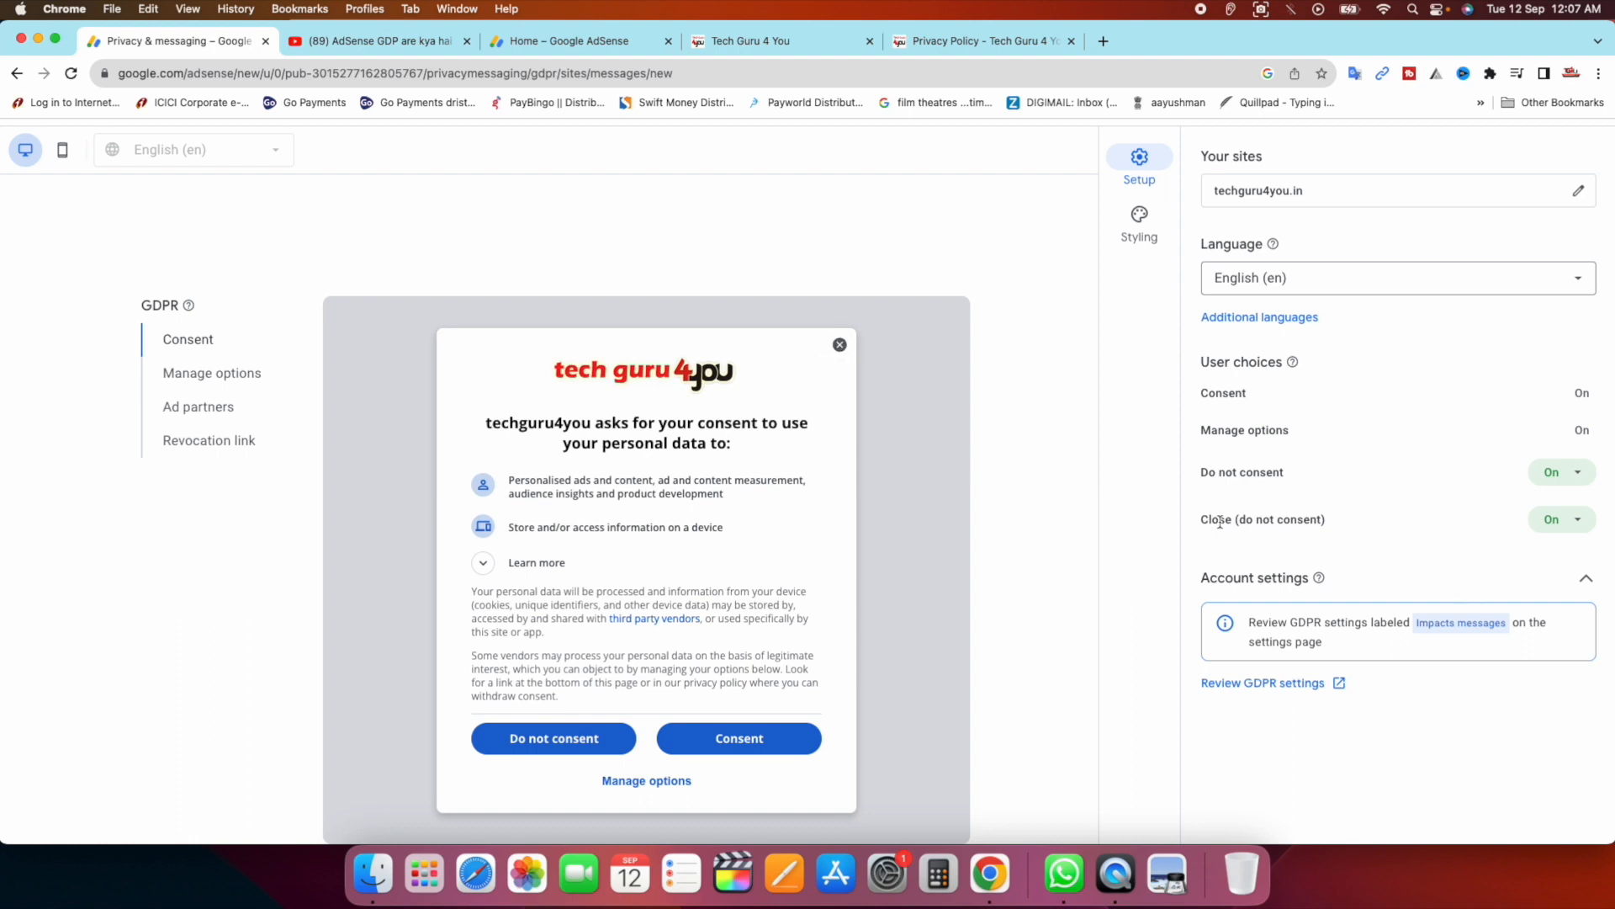
left_click_drag(1226, 519, 1306, 521)
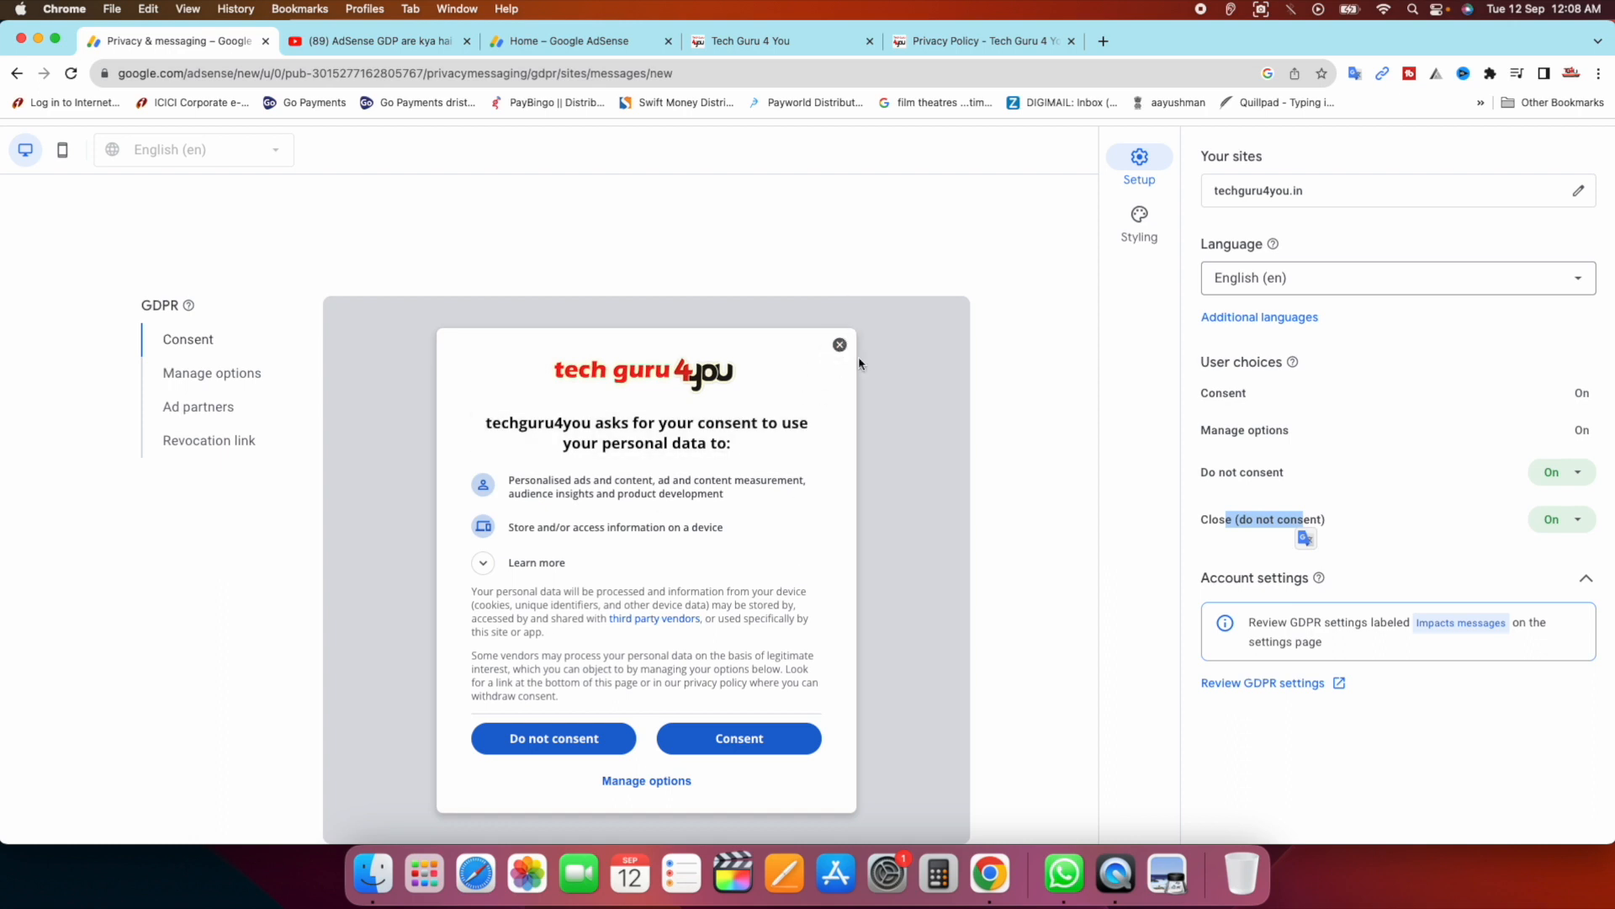
scroll(1027, 546, "up", 1)
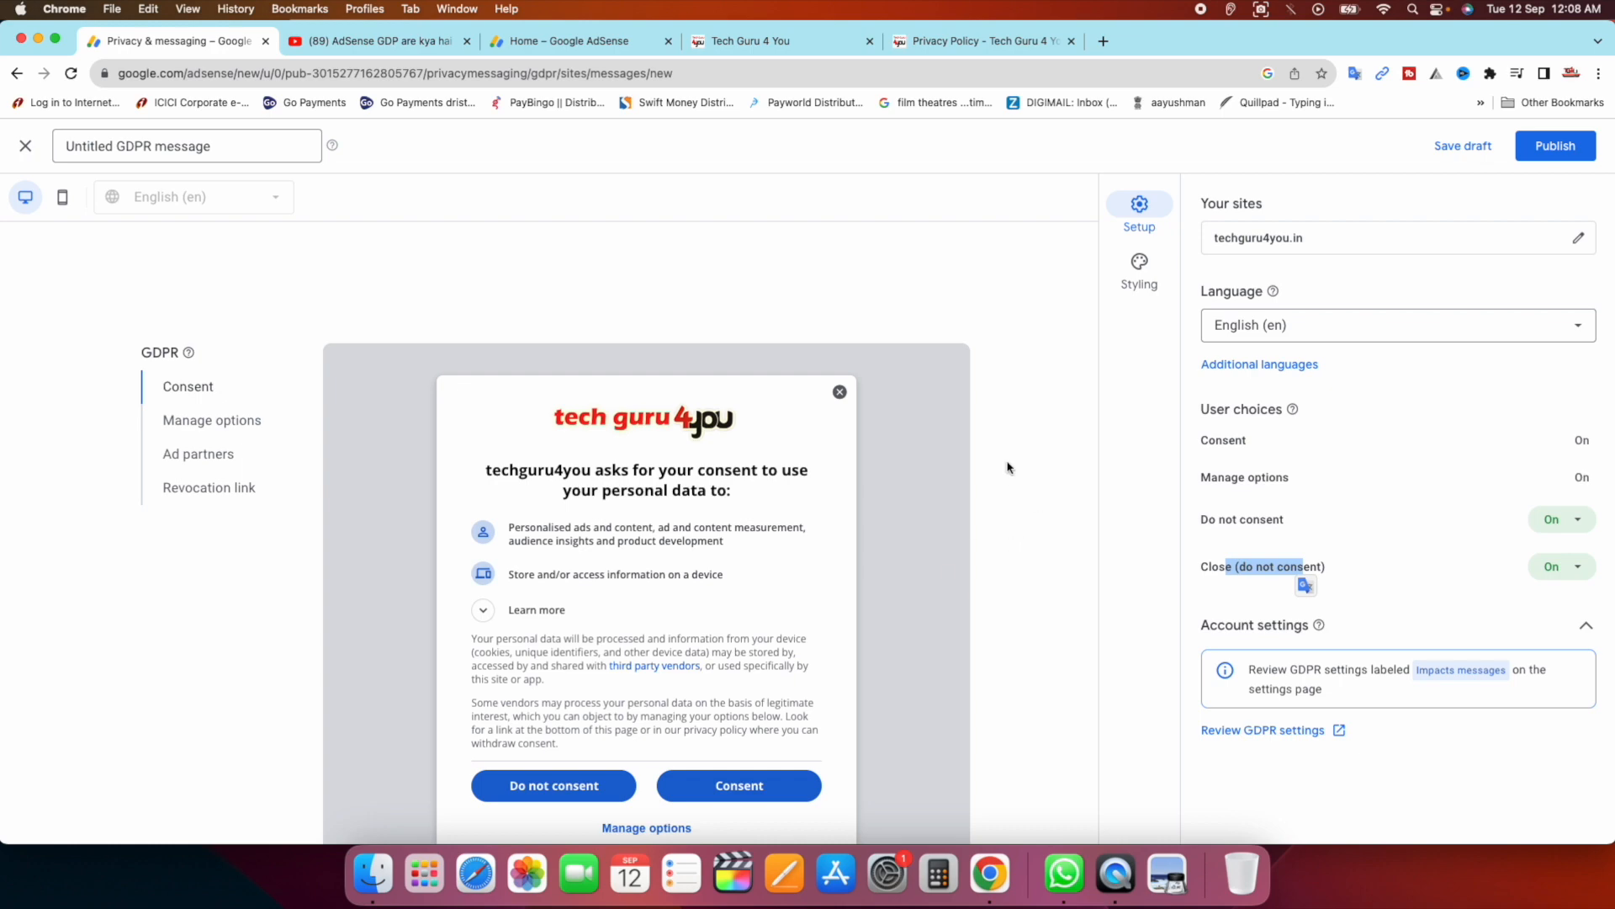
left_click(1564, 148)
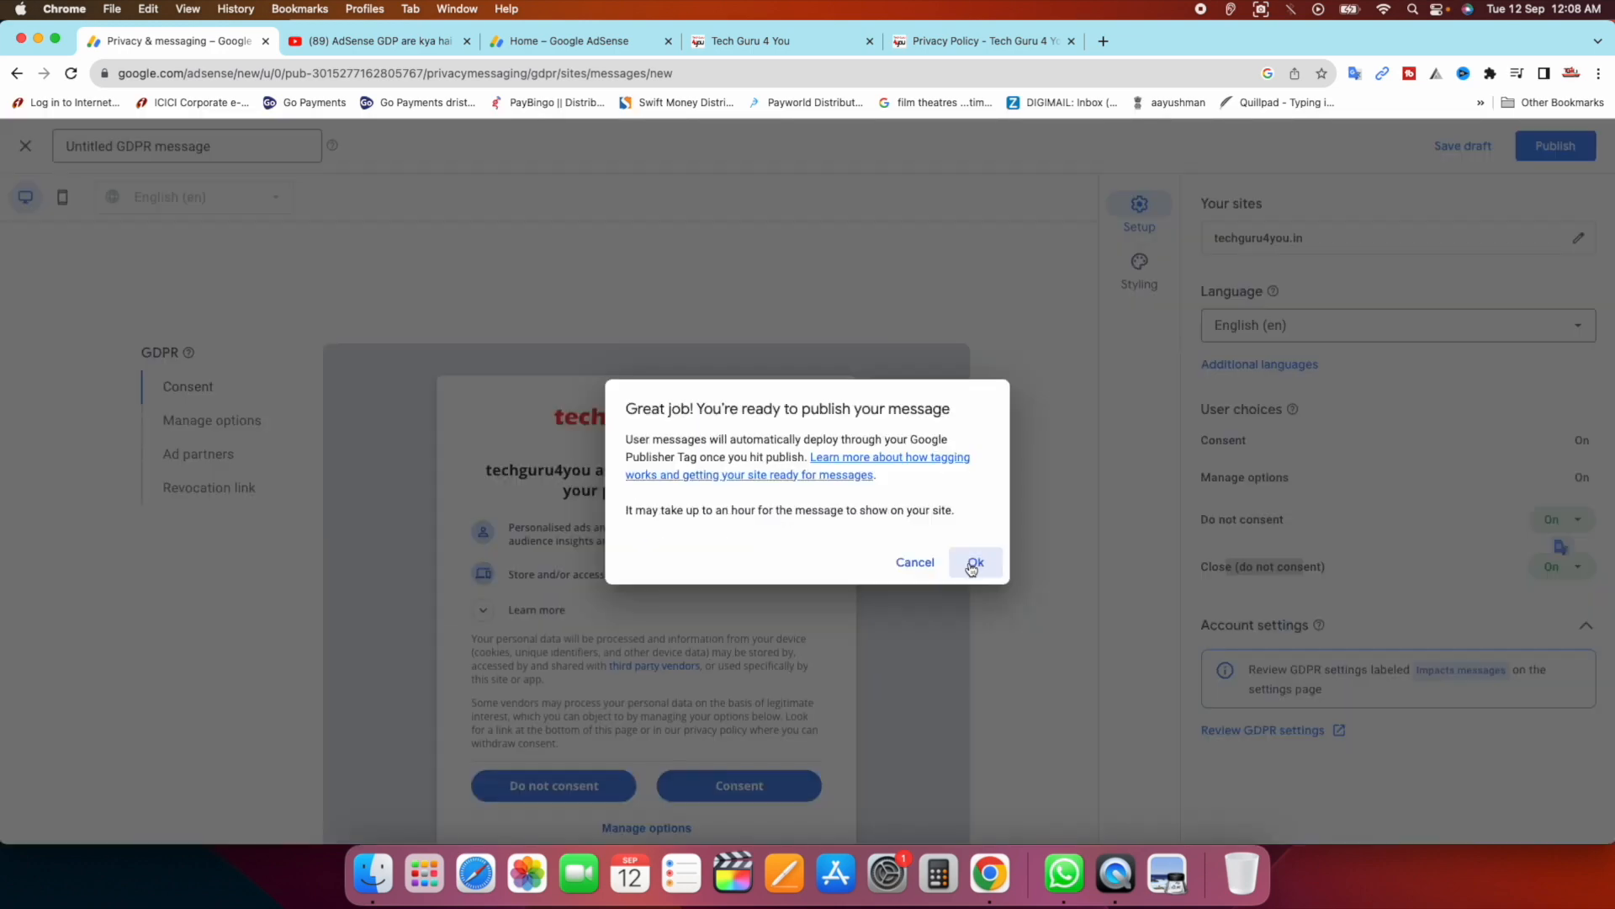
left_click(967, 564)
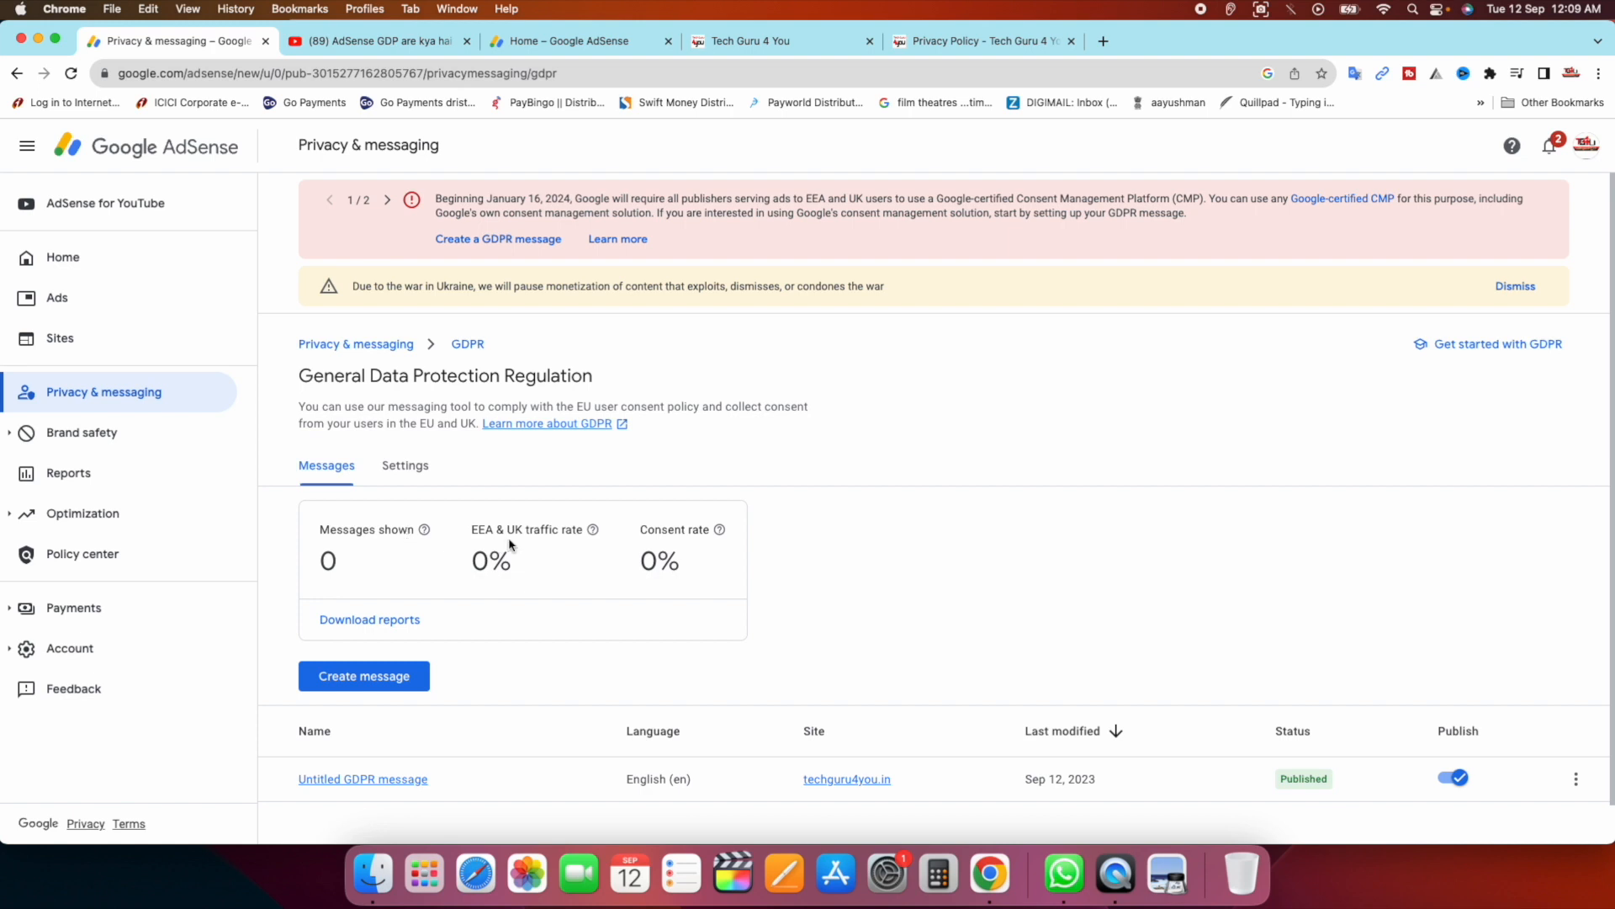
Examine the GDPR messages shown, EEA & UK traffic rate and consent rate, and the message list.
left_click_drag(320, 529, 363, 530)
left_click_drag(468, 562, 520, 565)
left_click_drag(638, 530, 686, 530)
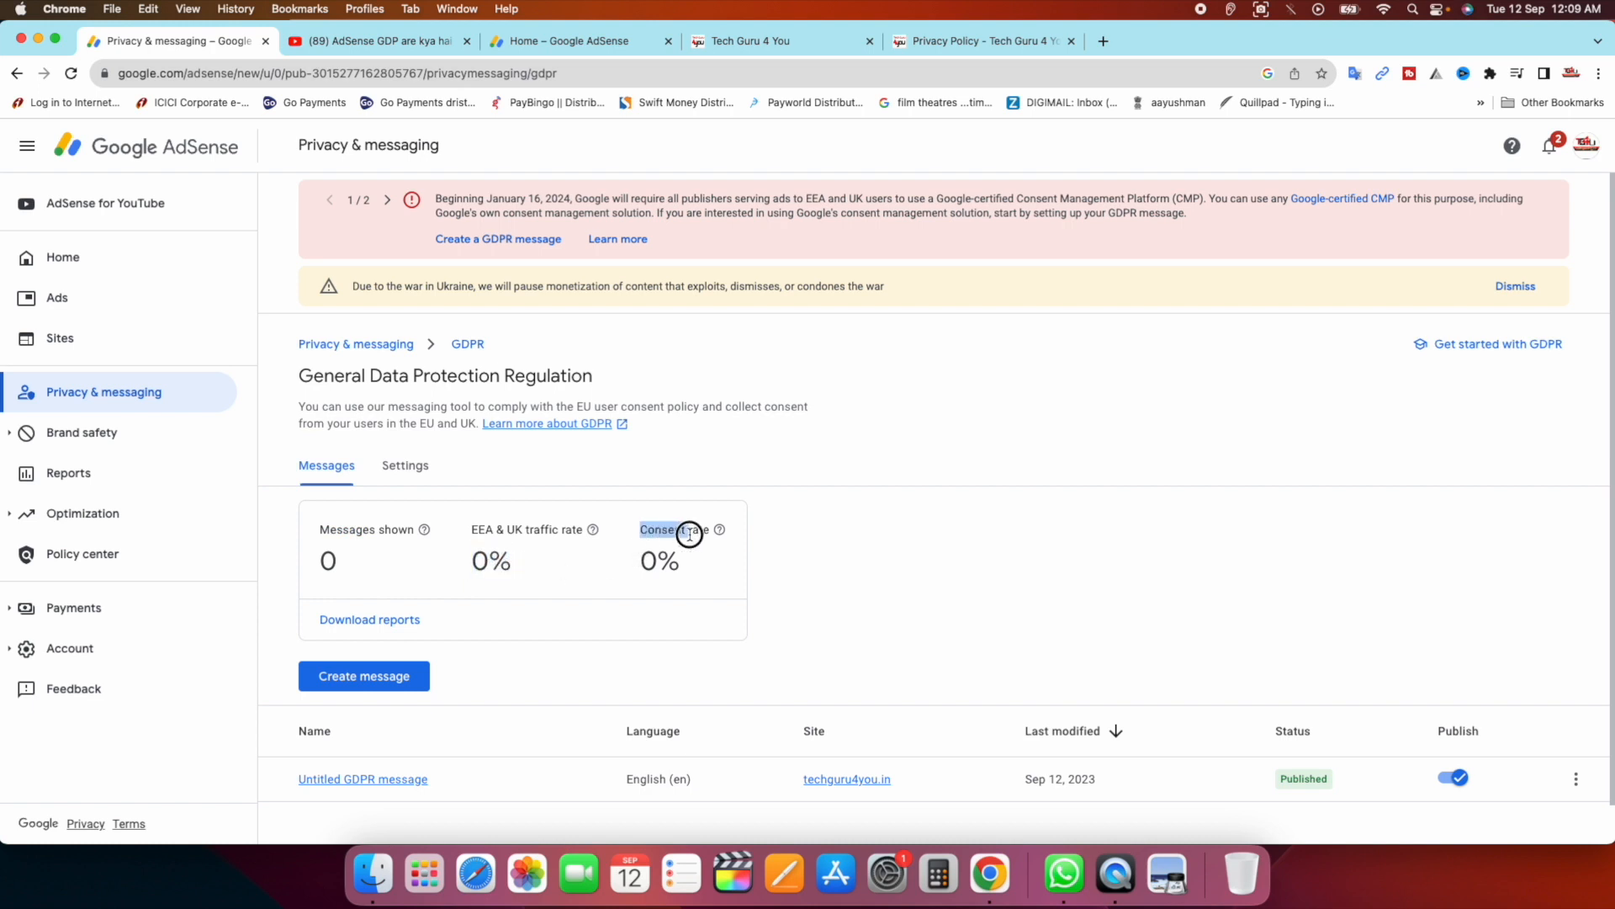
left_click(544, 639)
scroll(545, 638, "down", 1)
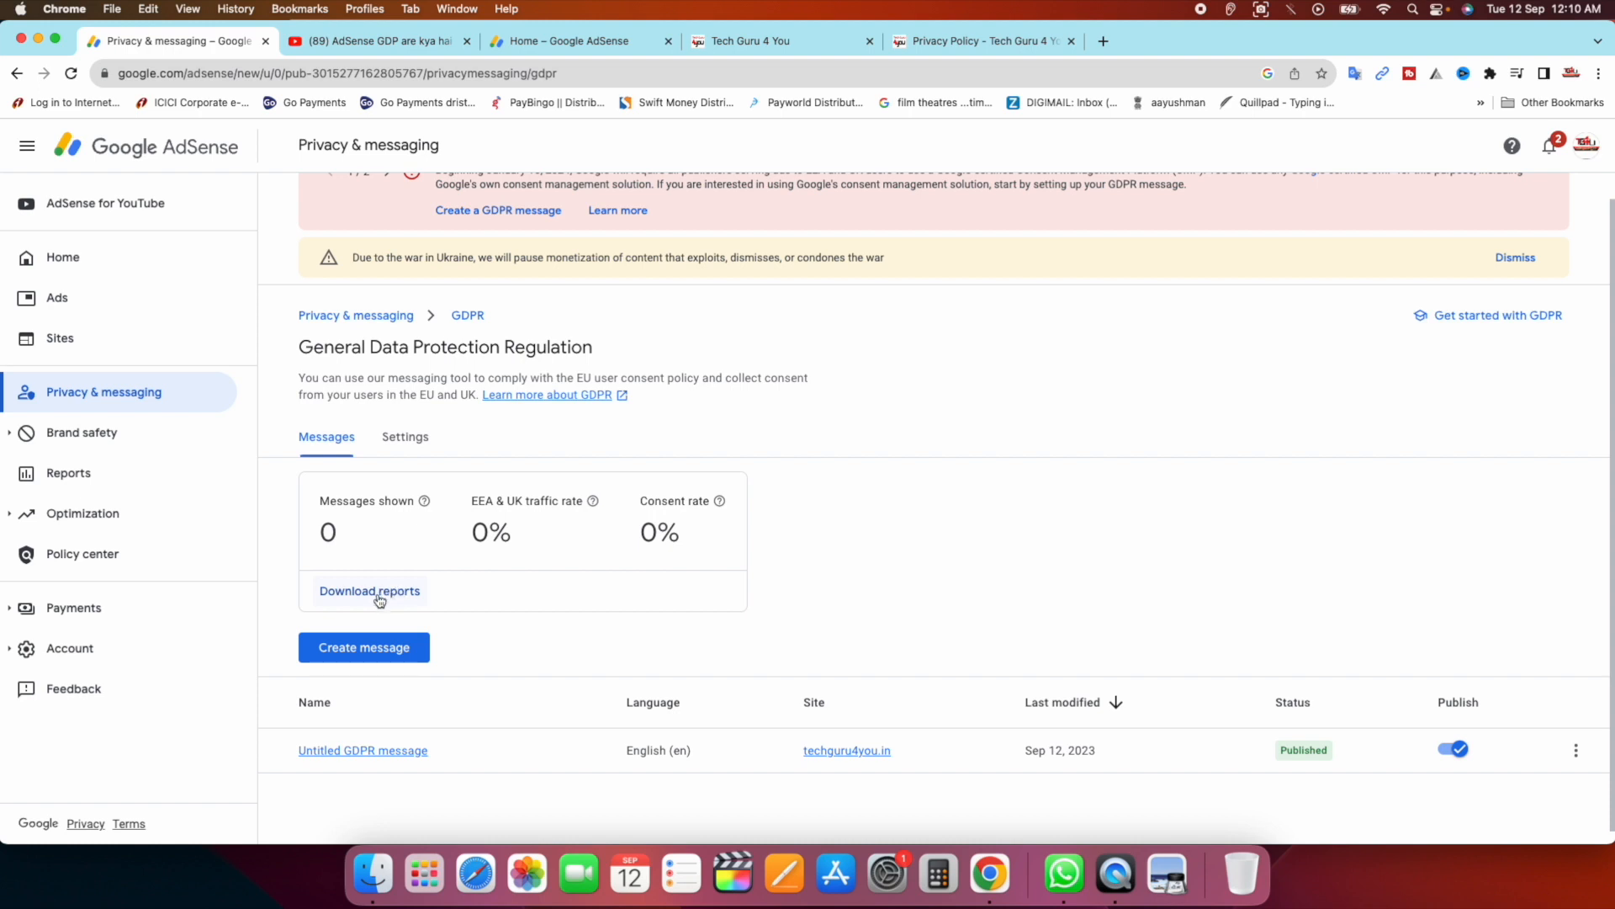
Return to the AdSense home page and start another GDPR message from the consent management notice.
left_click(78, 259)
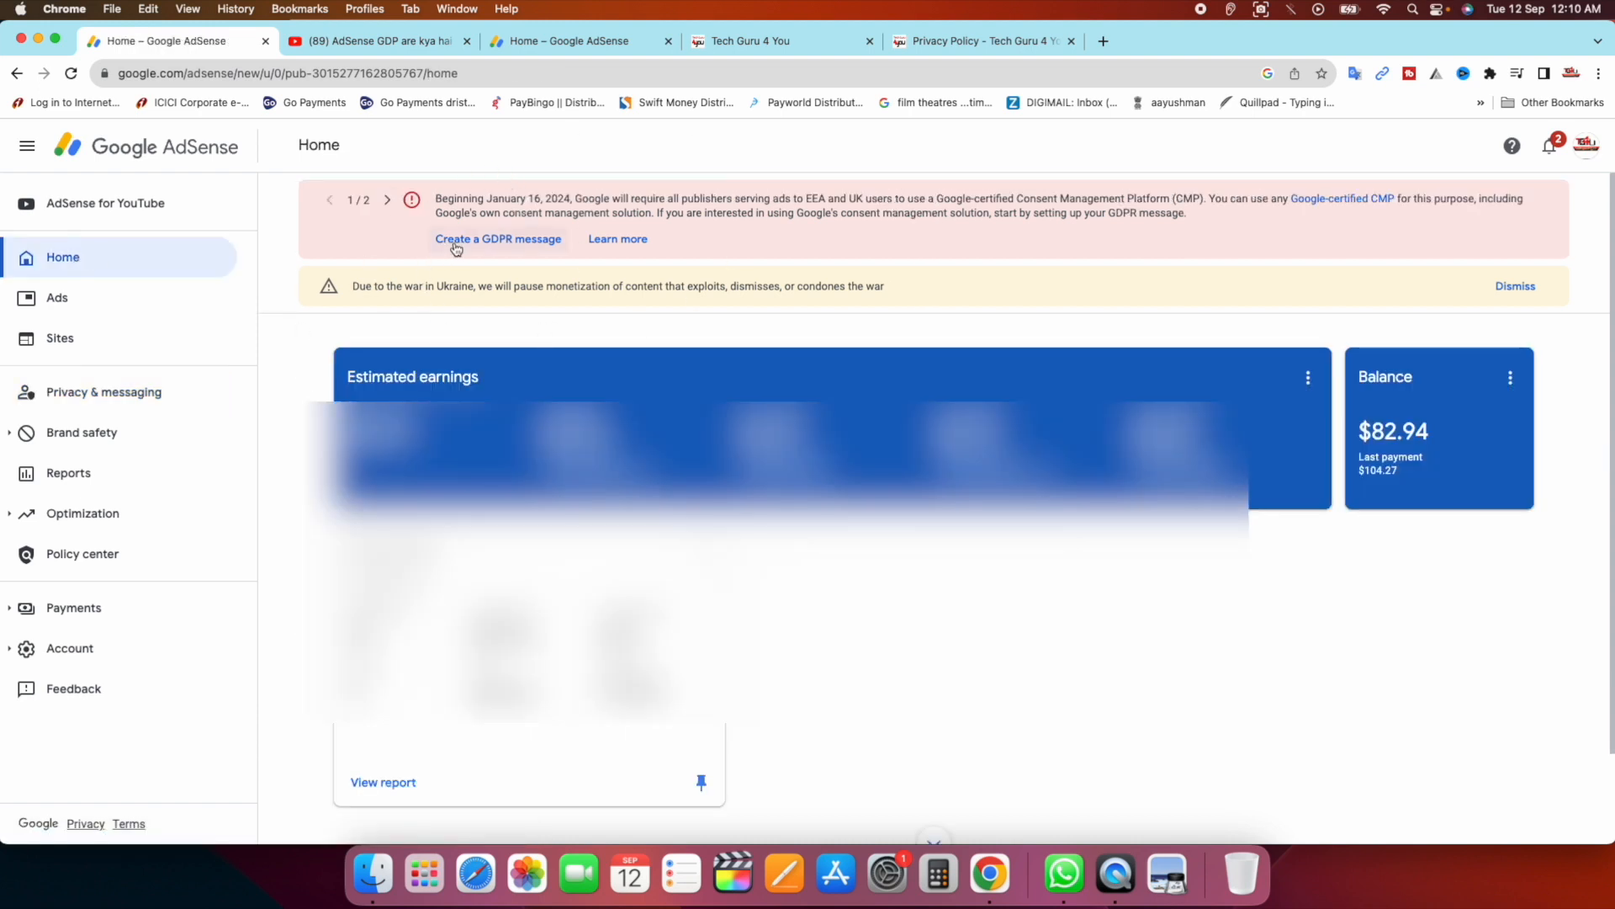
left_click(516, 240)
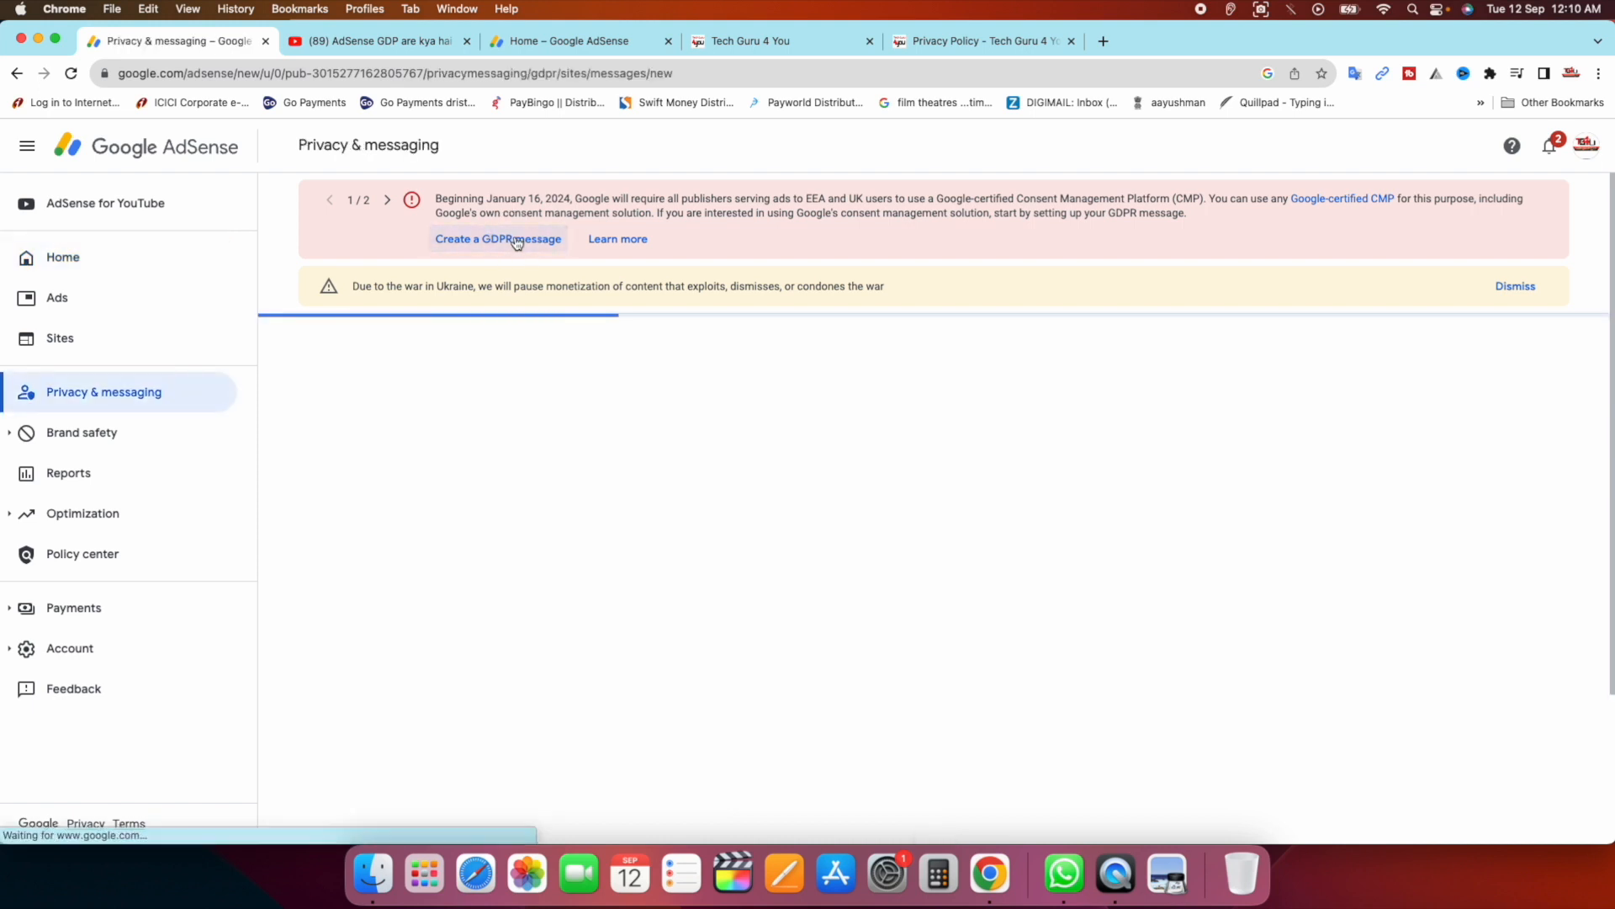